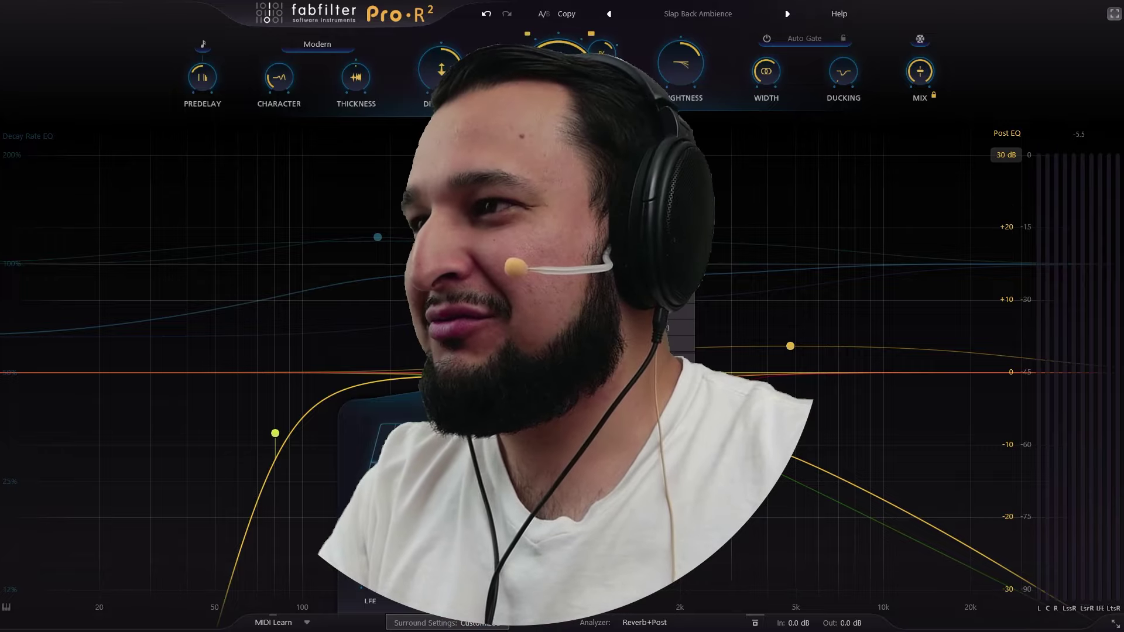
Try a Post EQ band with different Q widths, moved to a boost of about 16.67 dB near 146 Hz, and delete it.
left_click_drag(739, 221, 271, 523)
scroll(272, 521, "up", 10)
scroll(272, 522, "down", 10)
scroll(272, 522, "up", 10)
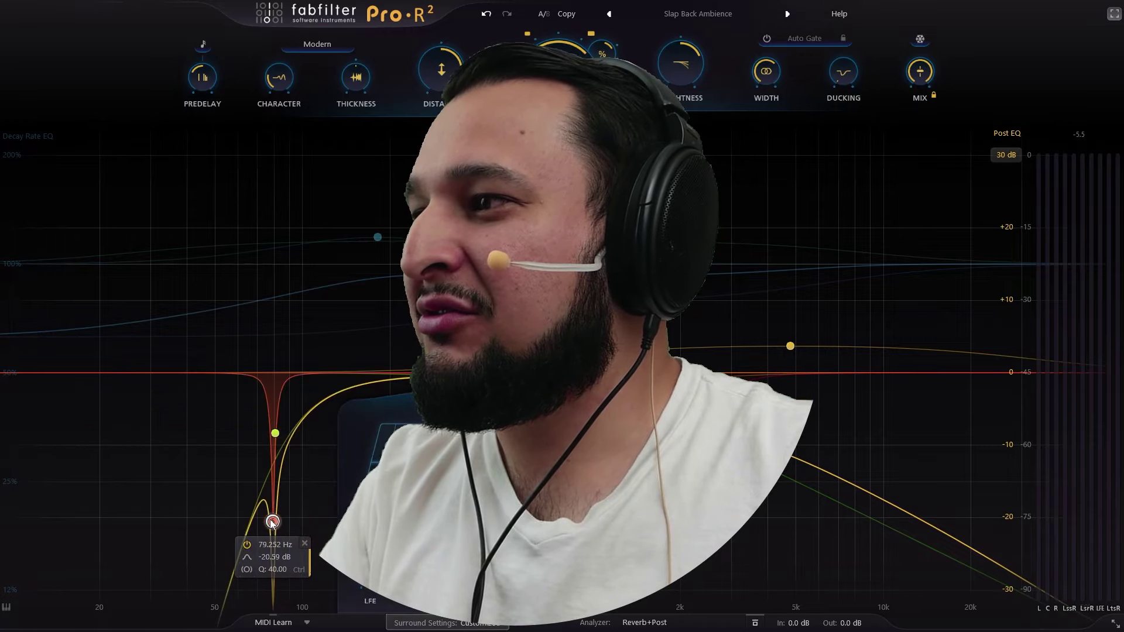
scroll(272, 521, "down", 10)
left_click_drag(272, 521, 349, 253)
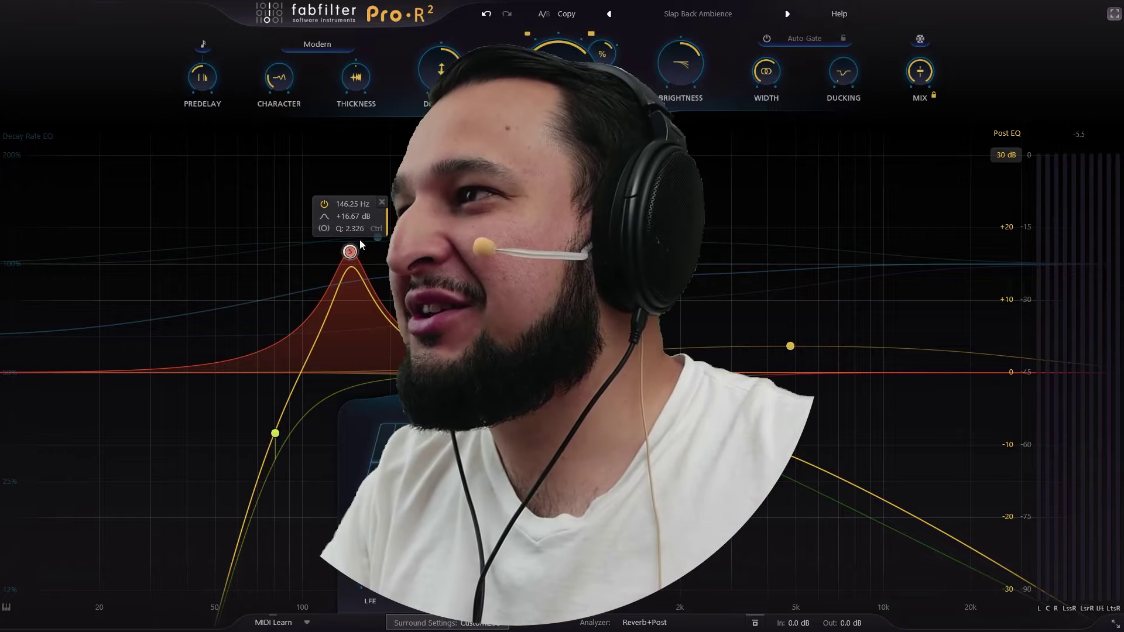
left_click(382, 202)
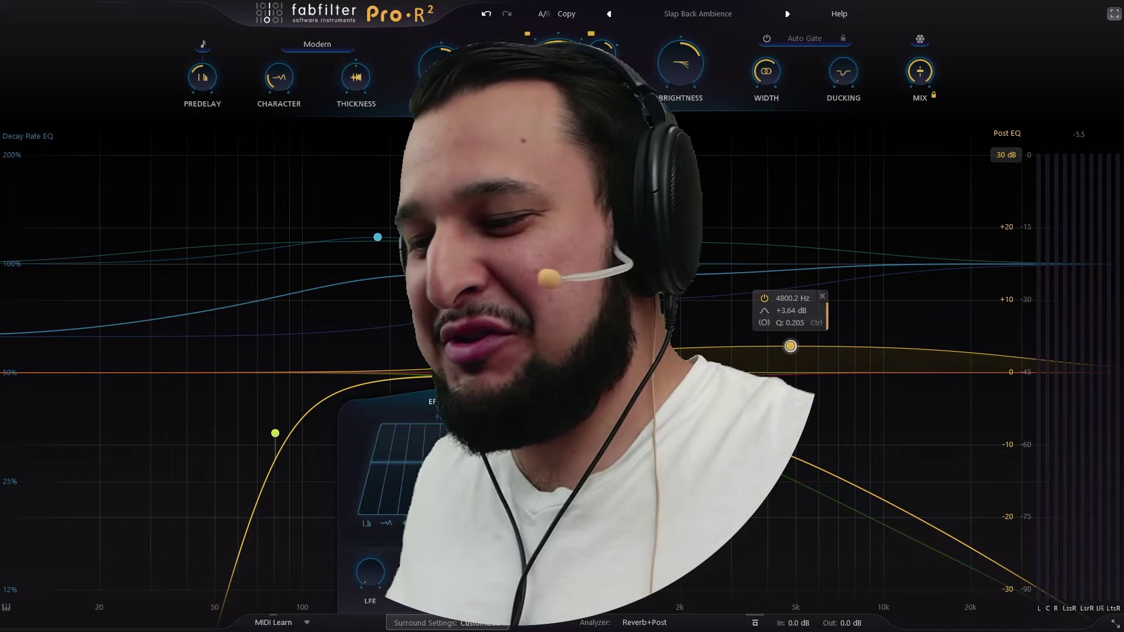
Try the Brightness and Decay Rate tilts at front and rear extremes, and reset both to balanced.
mouse_move(790, 346)
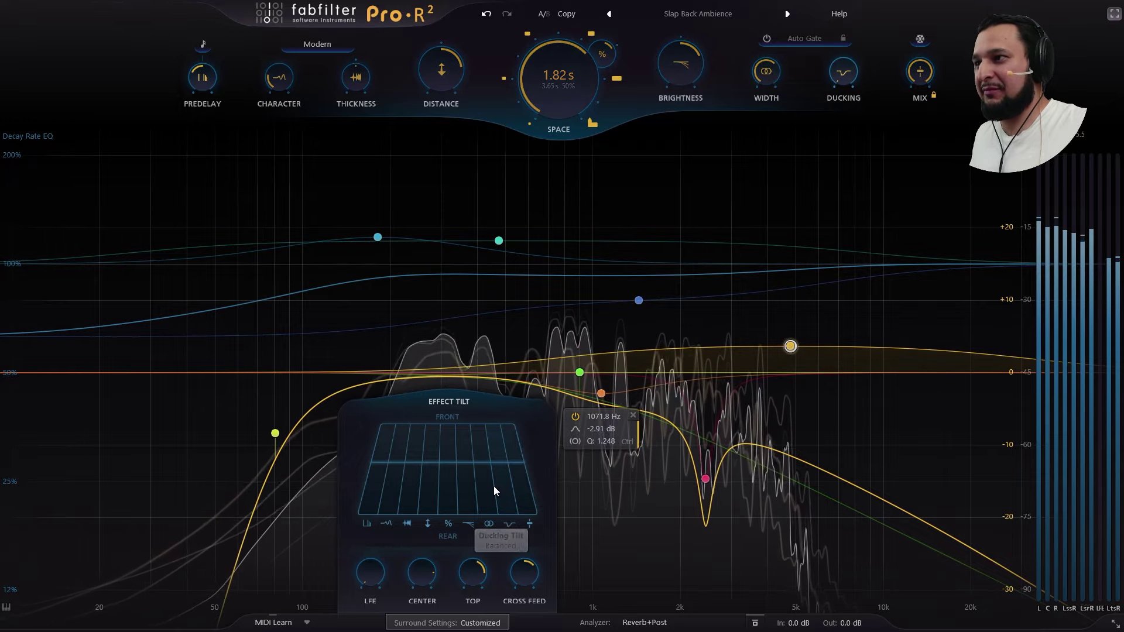
mouse_move(448, 462)
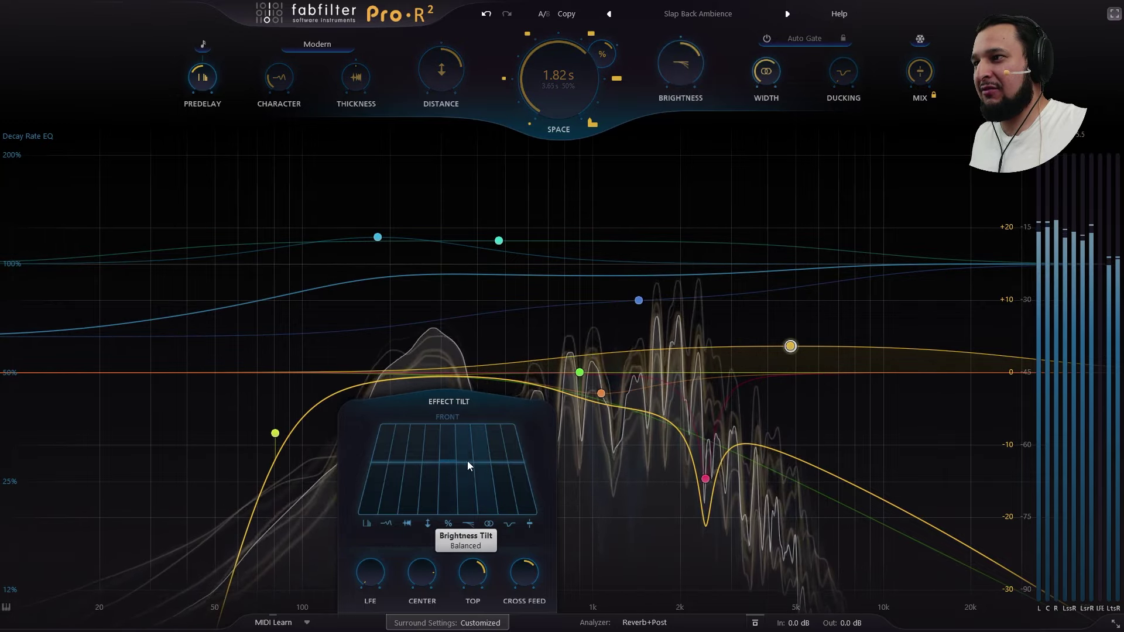
left_click_drag(464, 421, 474, 524)
left_click_drag(458, 461, 453, 381)
double_click(466, 469)
left_click_drag(454, 451, 447, 399)
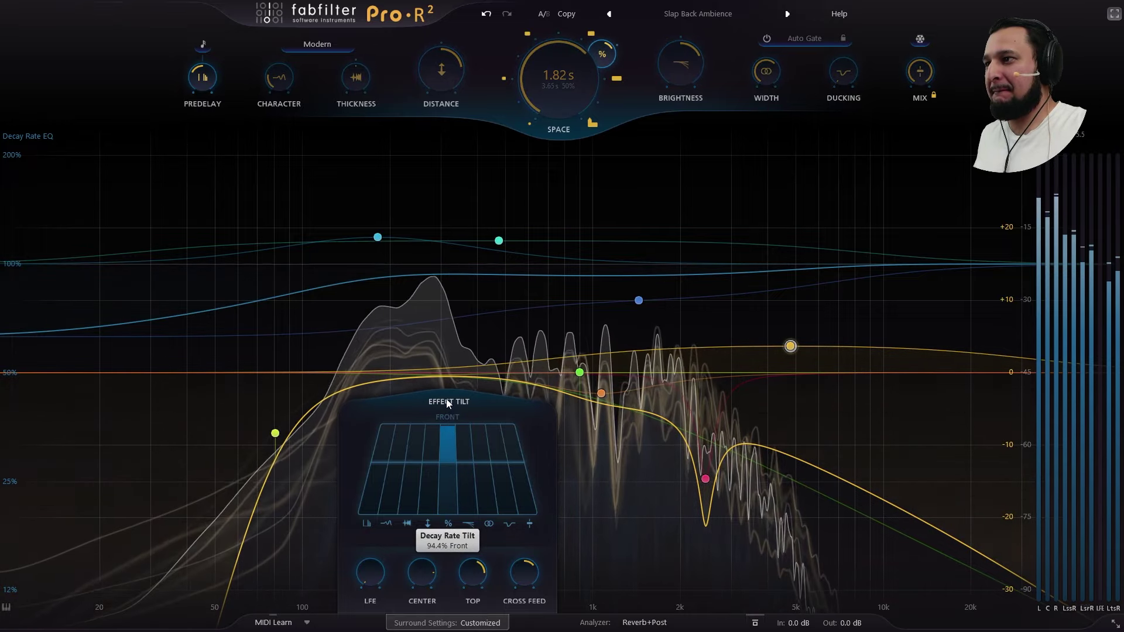
double_click(451, 480)
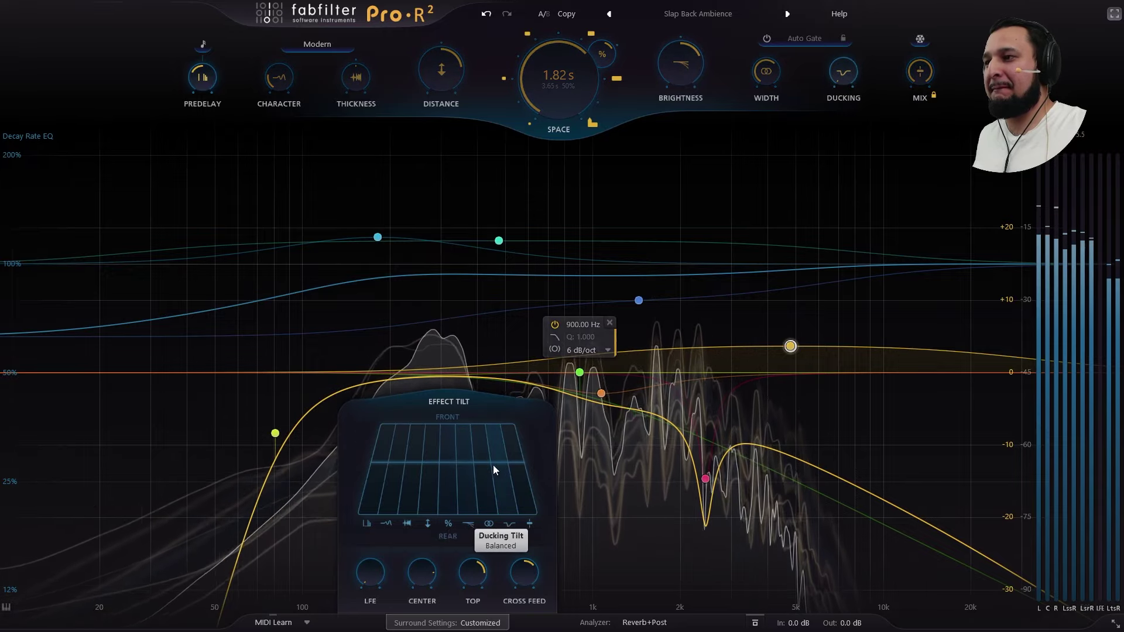
Lower the Mix to about 11.5% and set the Space time to 2.47 s after trying a very short one.
left_click_drag(911, 130, 894, 265)
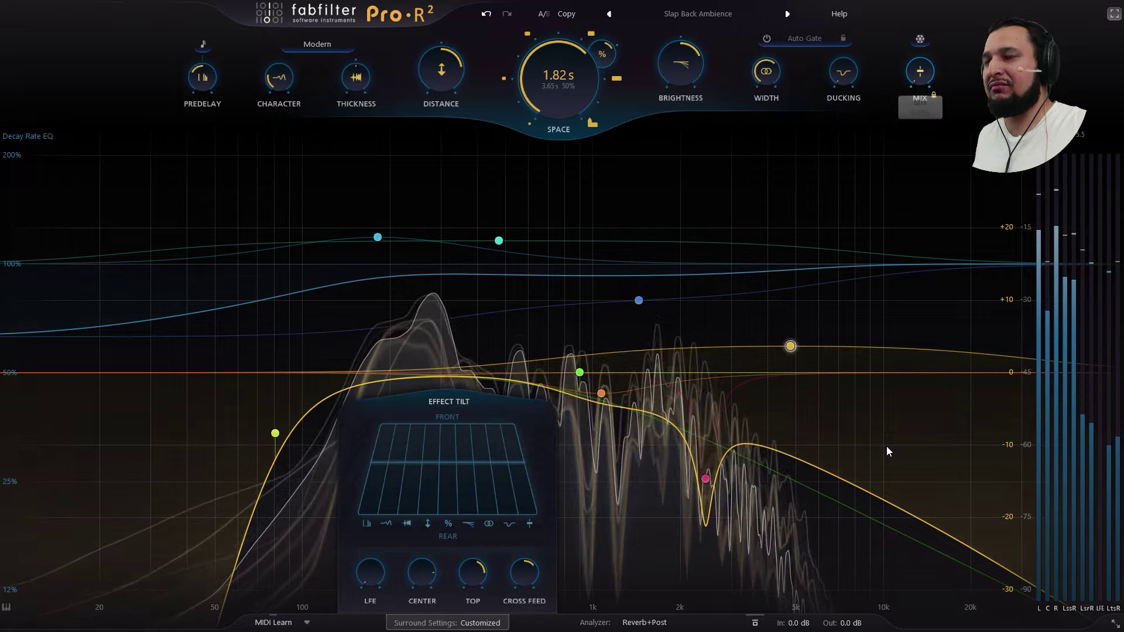
mouse_move(561, 76)
left_click_drag(560, 76, 558, 254)
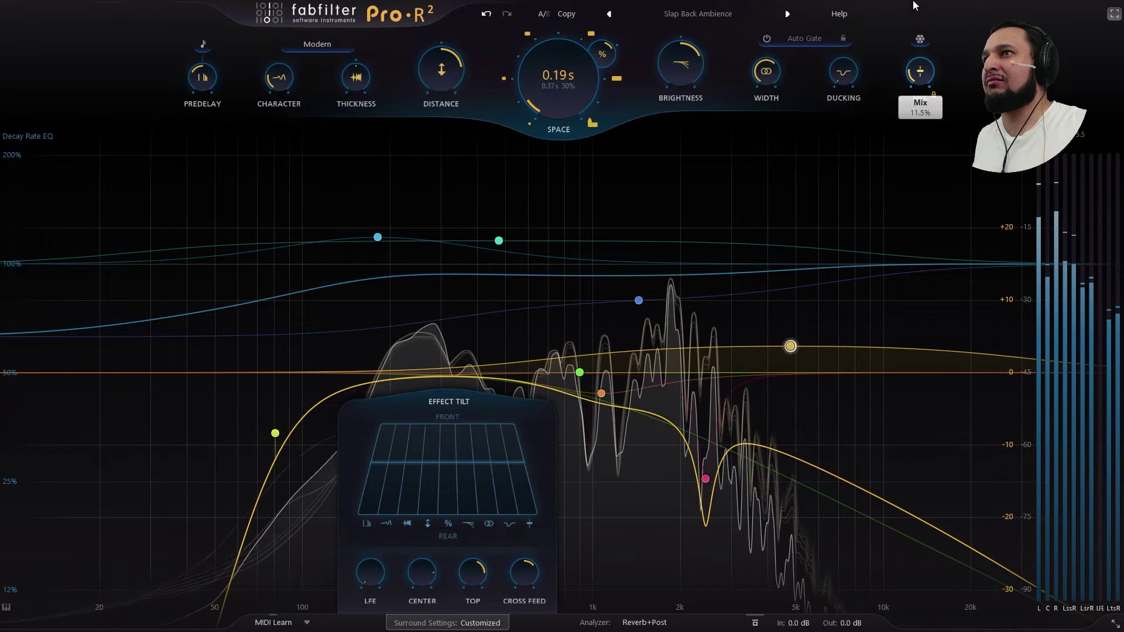
scroll(541, 54, "up", 3)
scroll(541, 54, "up", 4)
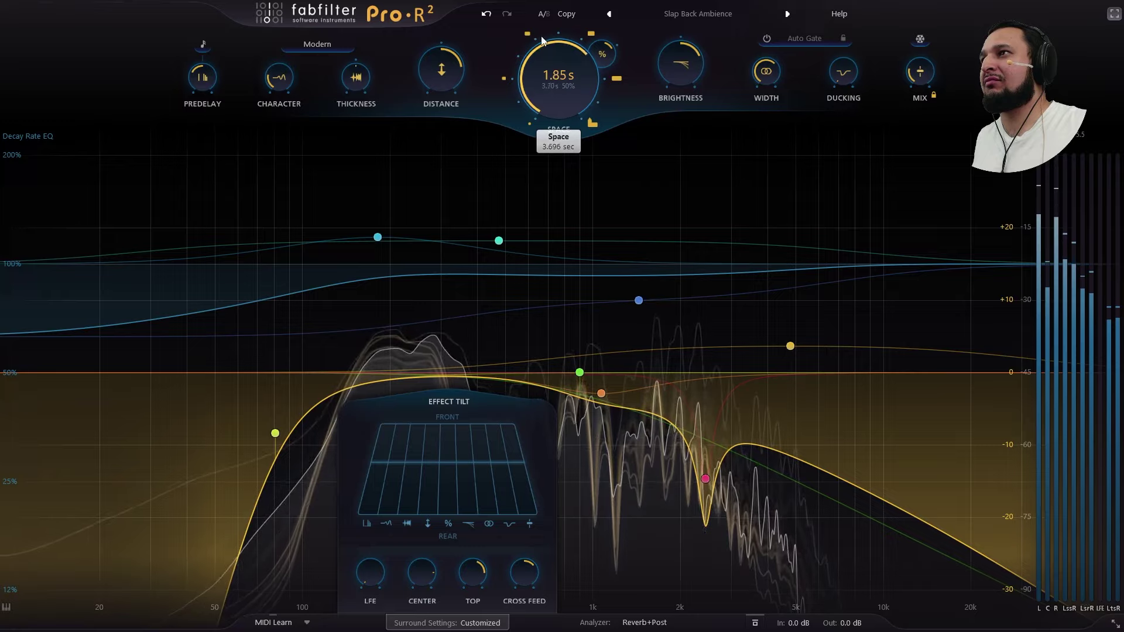
scroll(542, 16, "up", 2)
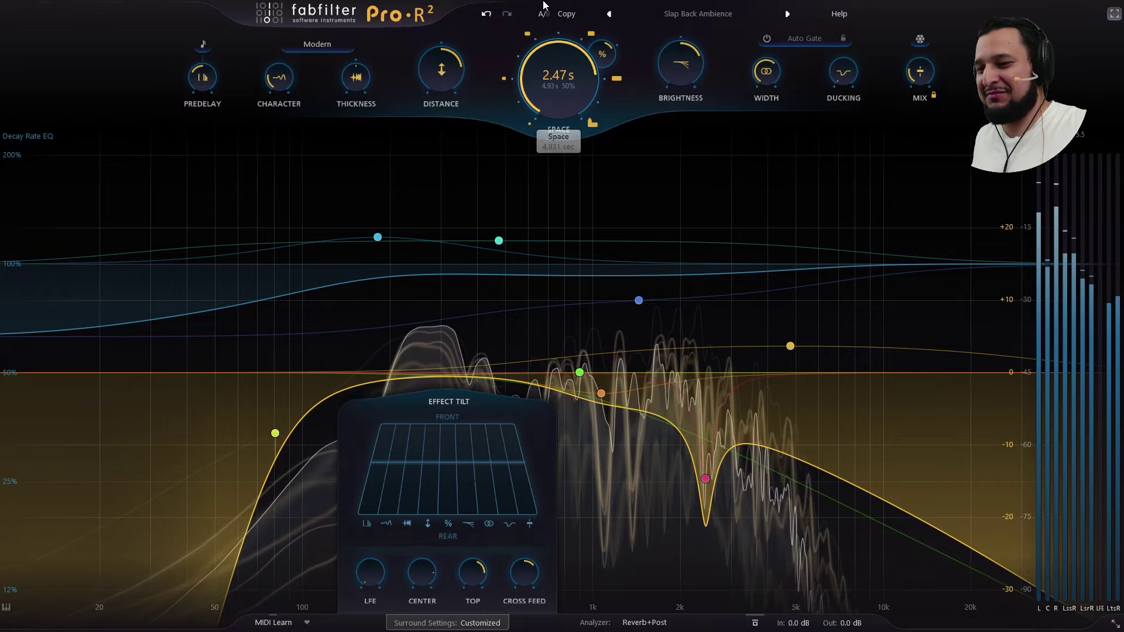
Tilt Brightness 27% and Decay Rate about 55% toward the front, and lengthen the reverb to 10.6 s.
left_click_drag(470, 450, 462, 393)
left_click_drag(453, 459, 450, 419)
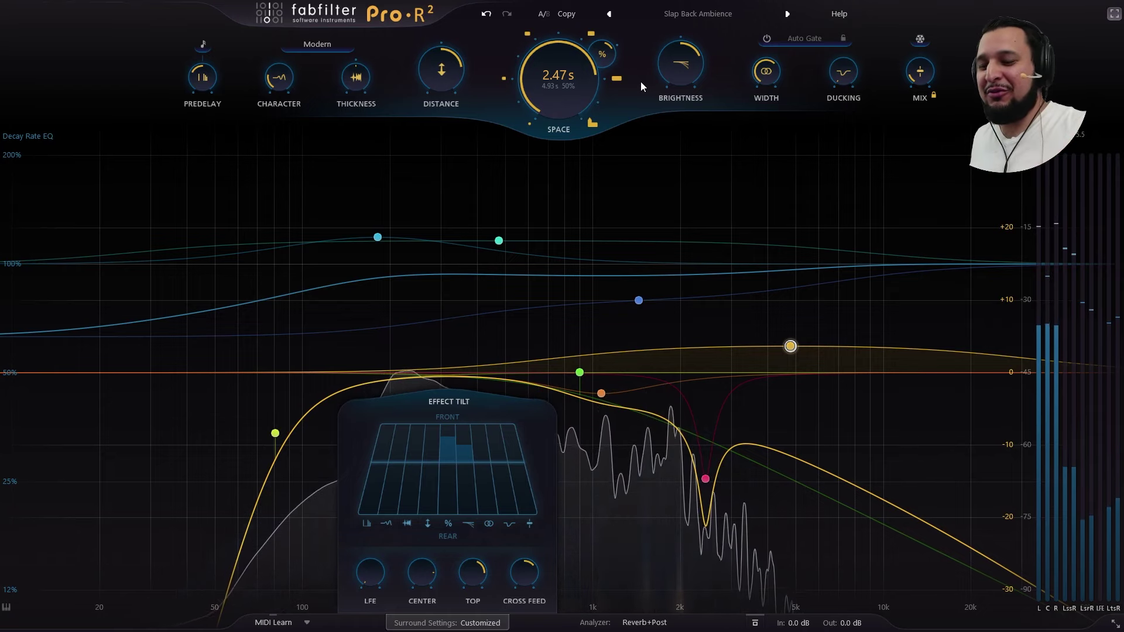
scroll(572, 75, "up", 2)
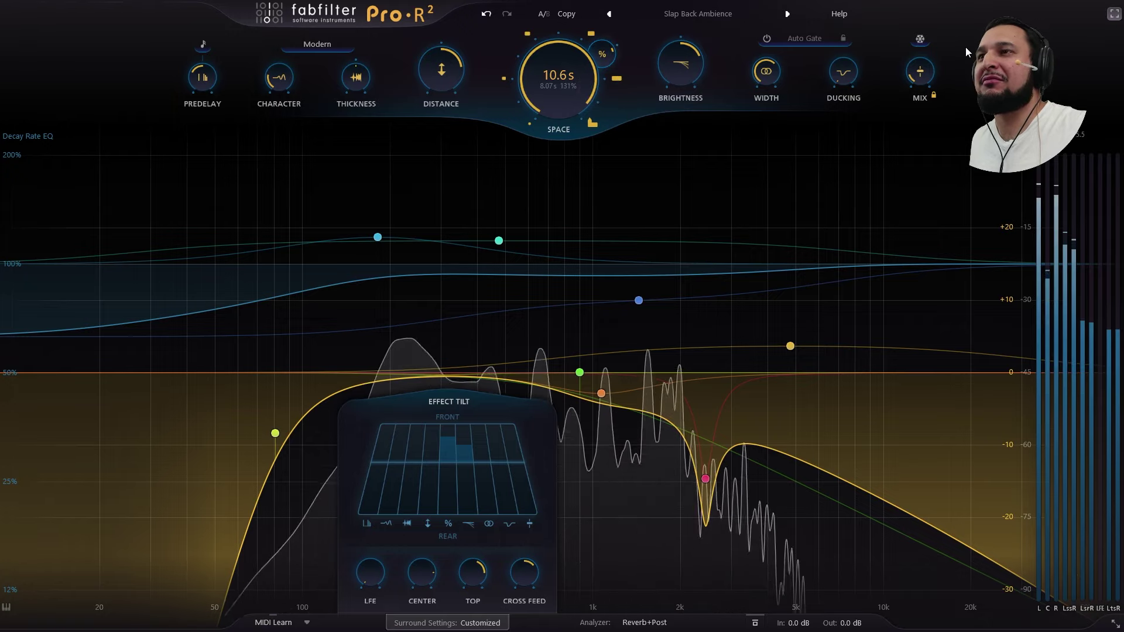
Raise the Mix slightly and audition Freeze on and off while varying the Decay Rate and Brightness tilts.
left_click_drag(920, 72, 912, 40)
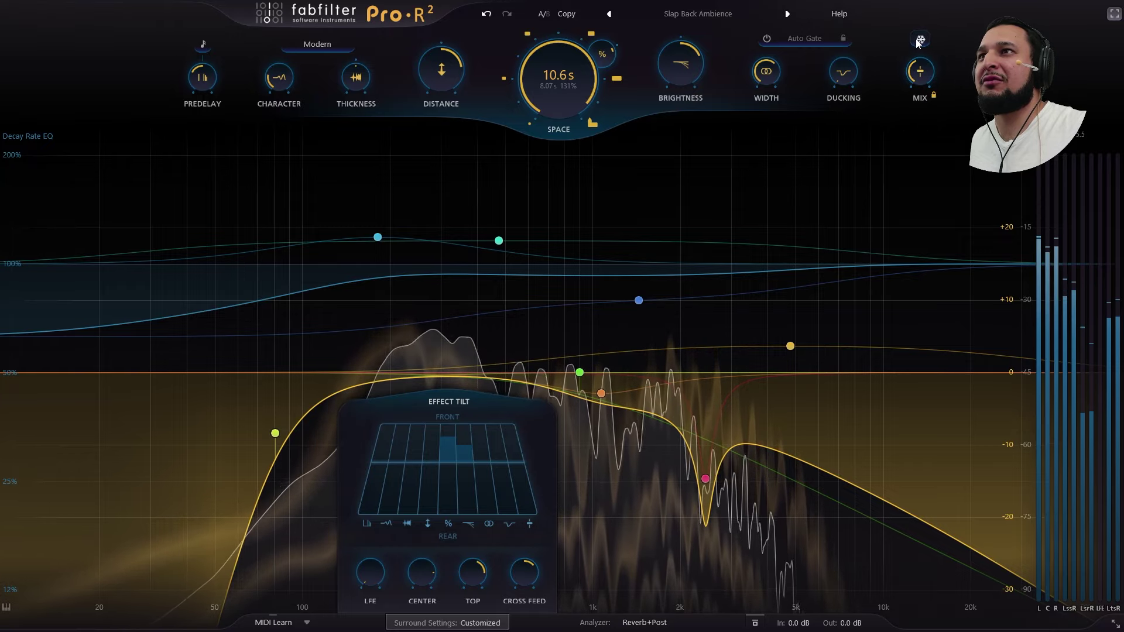
left_click(912, 40)
mouse_move(447, 444)
left_mouse_down()
mouse_move(440, 410)
mouse_move(444, 504)
mouse_move(444, 456)
left_mouse_up()
left_click(922, 38)
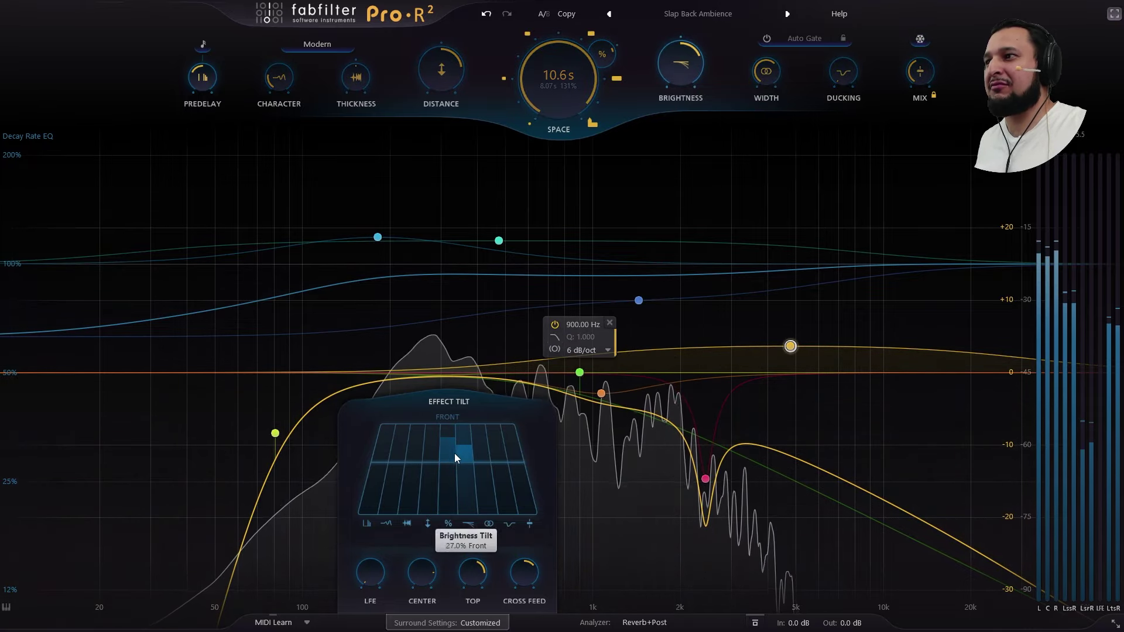
left_click_drag(449, 411, 446, 578)
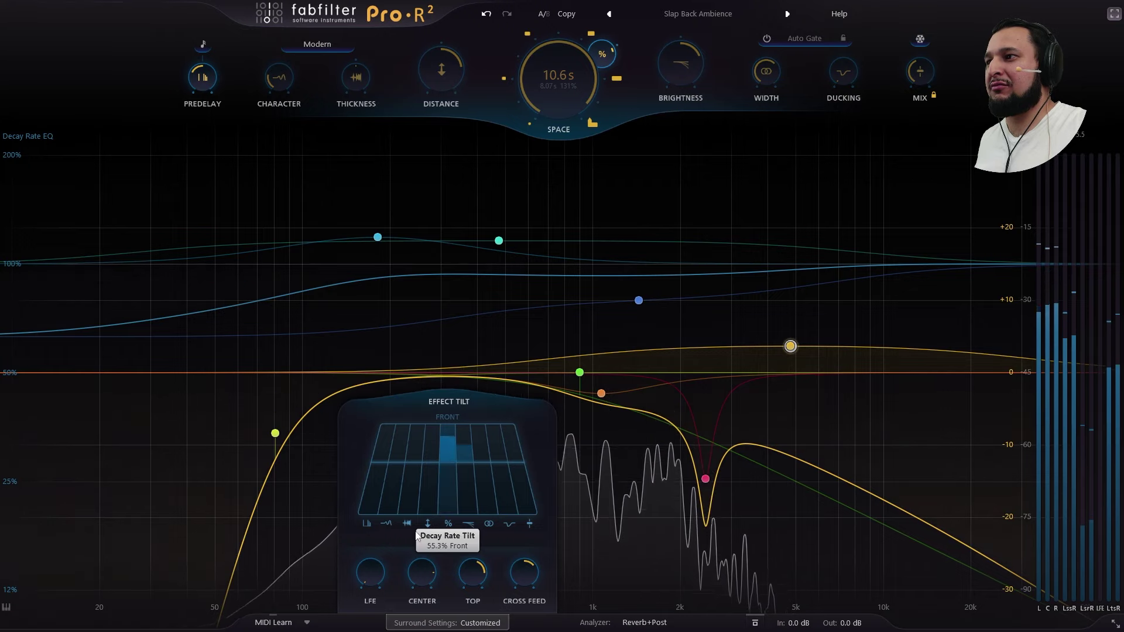
left_click_drag(466, 460, 449, 502)
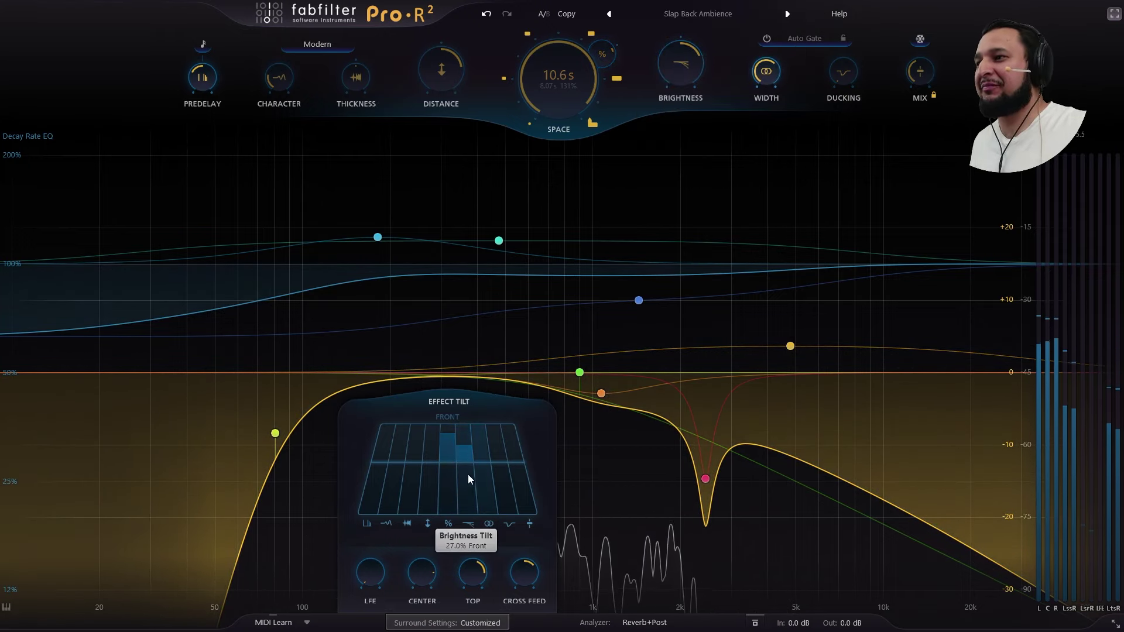
Audition Medium presets such as Room for Snare A and Slap Back Hall, and load Small Church.
left_click(708, 15)
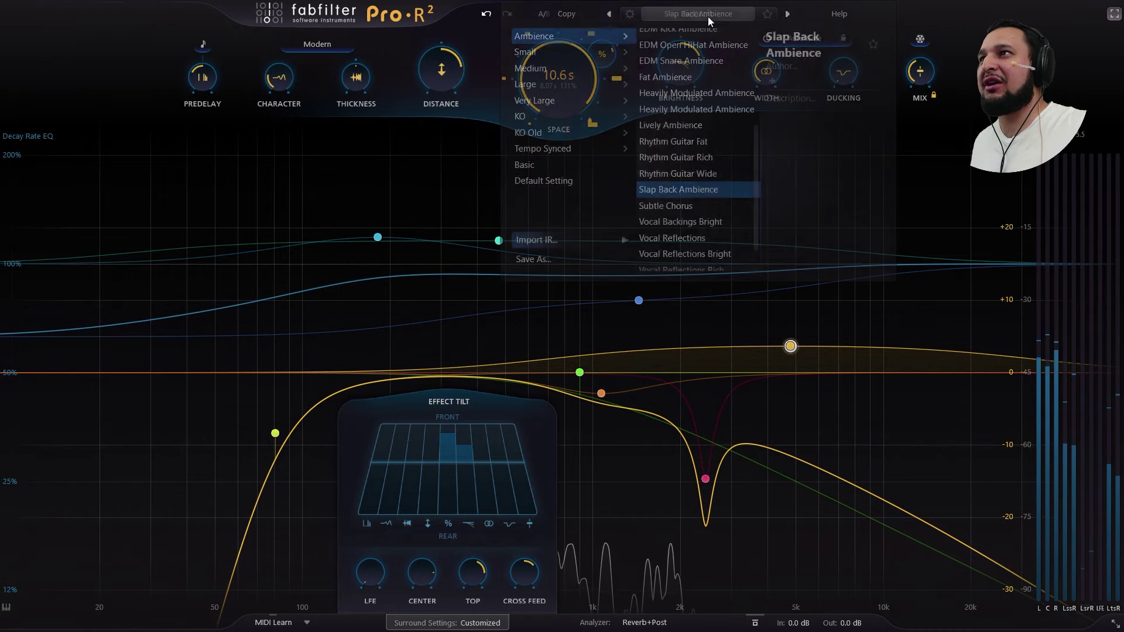
mouse_move(565, 68)
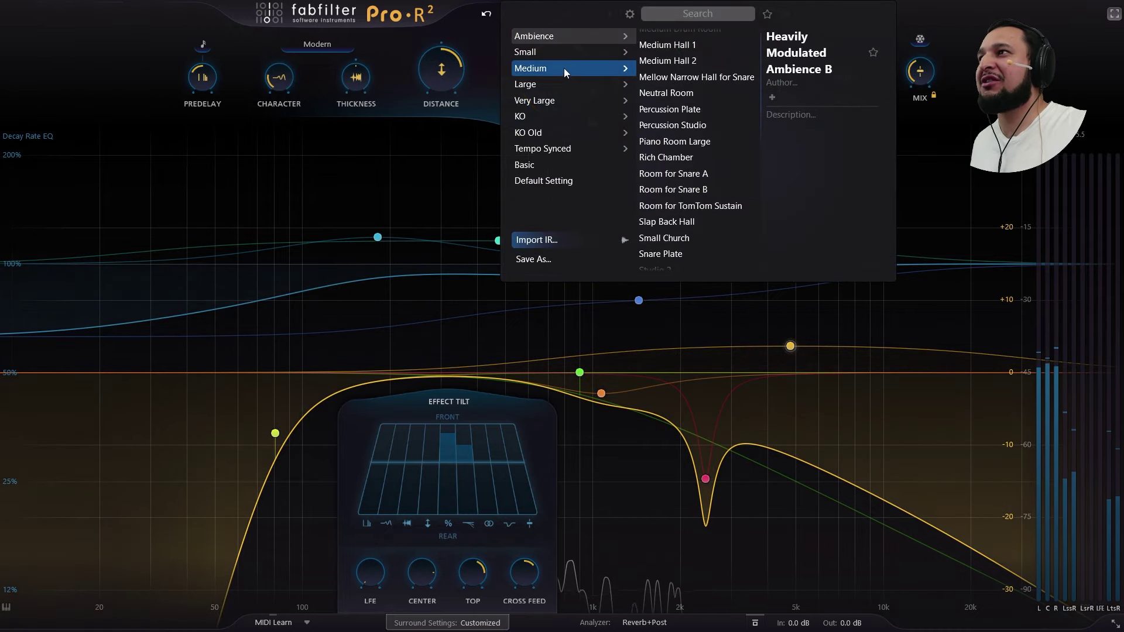
left_click(686, 126)
left_click(707, 178)
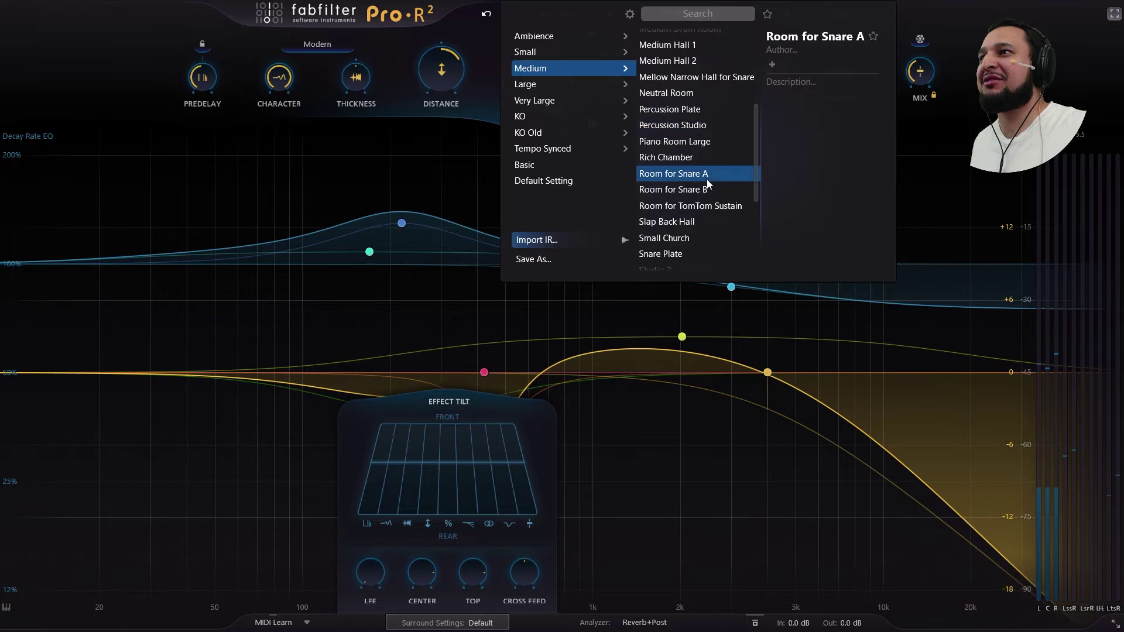
scroll(707, 179, "down", 3)
left_click(683, 170)
scroll(682, 171, "down", 1)
left_click(682, 173)
scroll(683, 174, "up", 1)
left_click(683, 169)
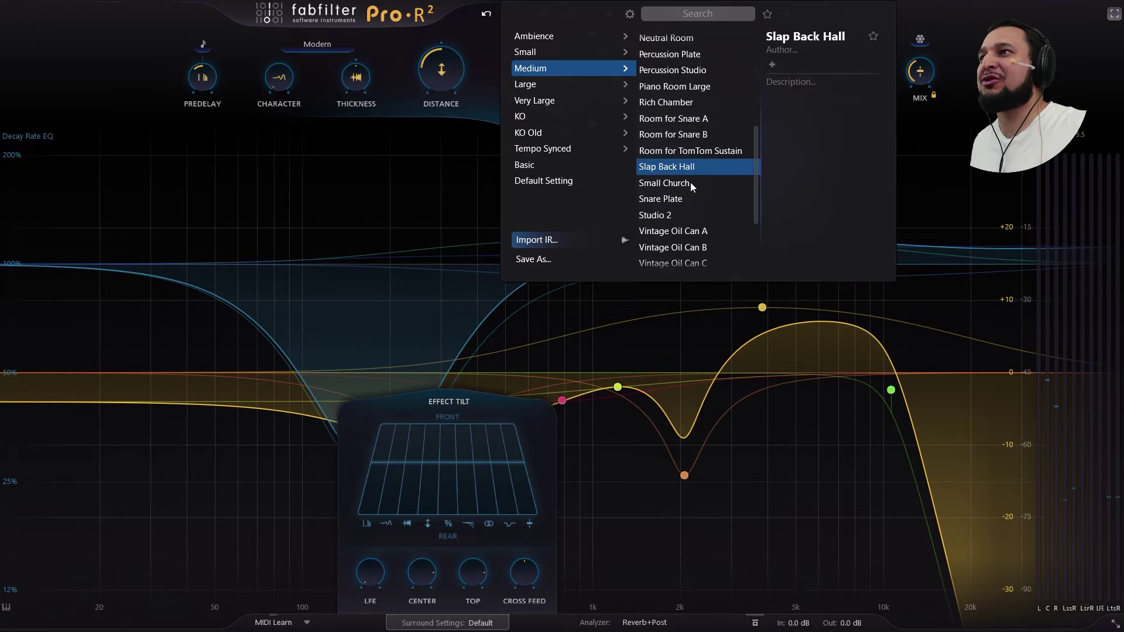
left_click(690, 181)
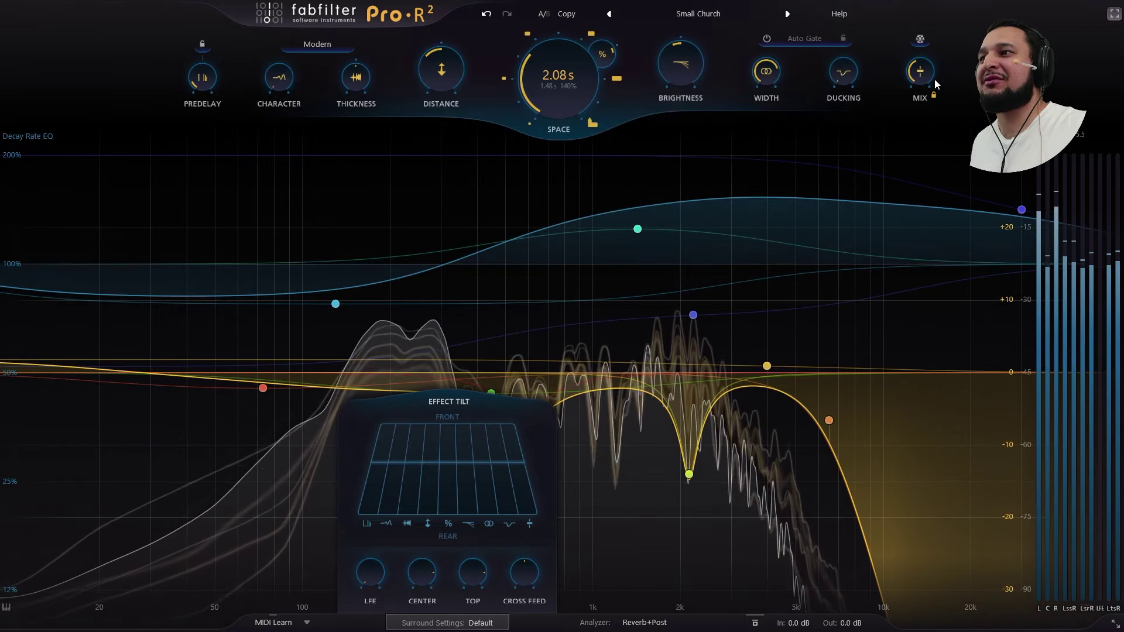
Tilt Thickness about 55% and Distance about 21% toward the front, and try the Decay Rate tilt at front and rear.
mouse_move(916, 90)
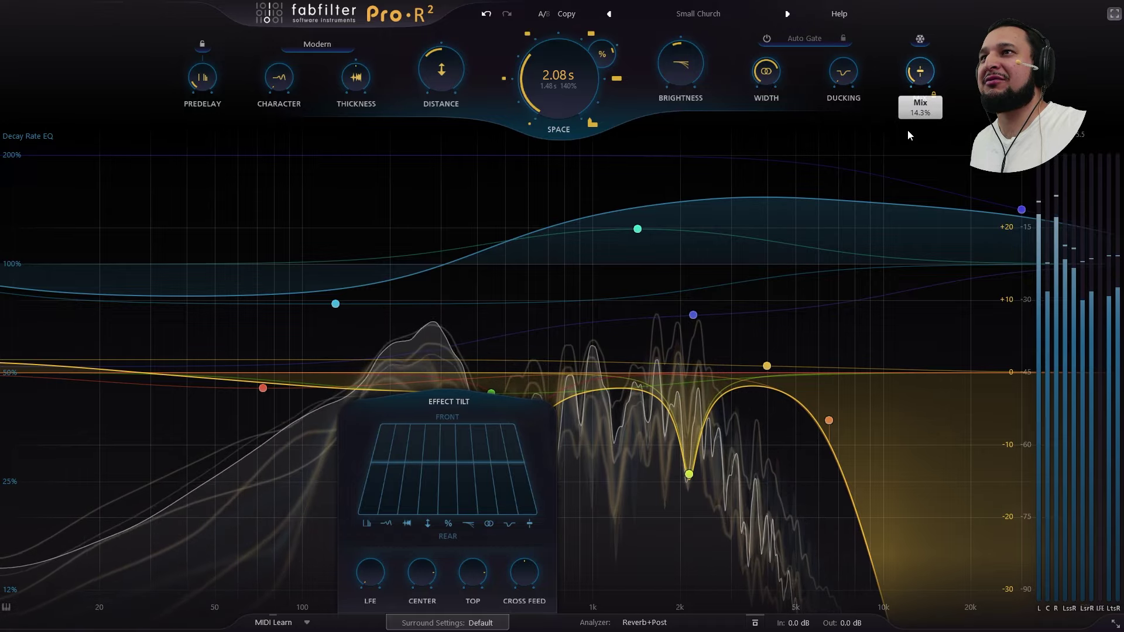
mouse_move(407, 480)
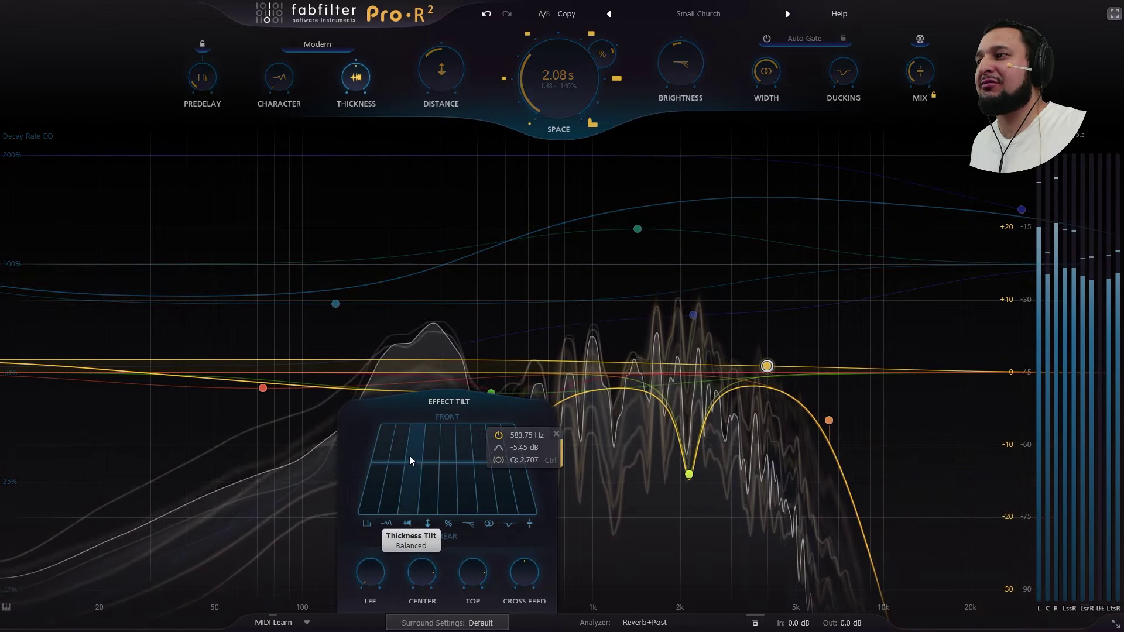
left_click(409, 456)
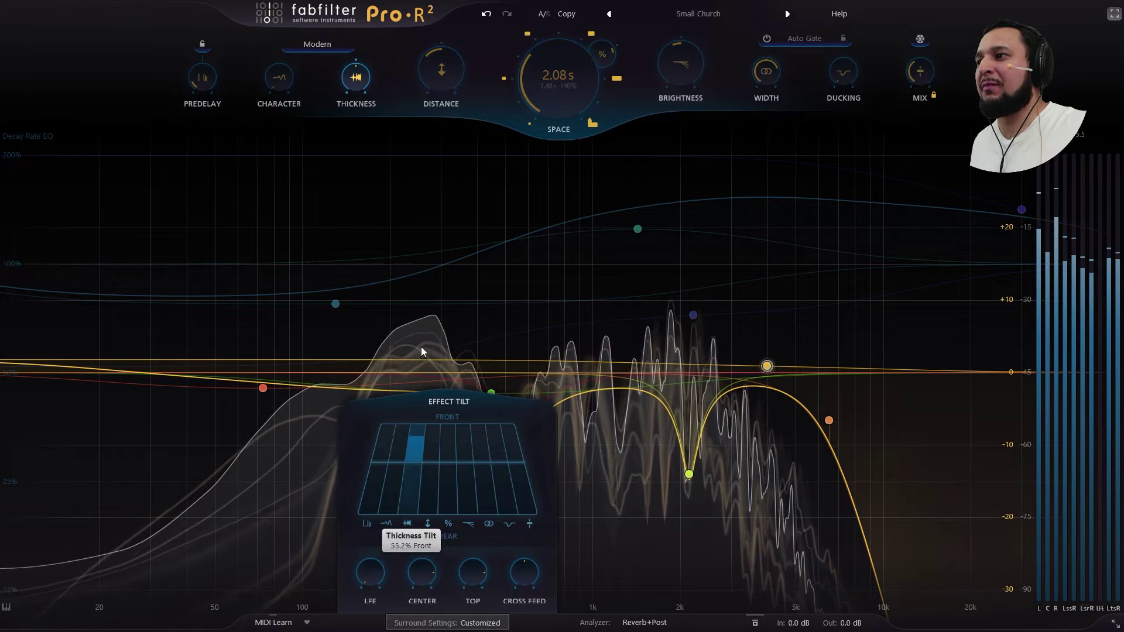
left_click(427, 450)
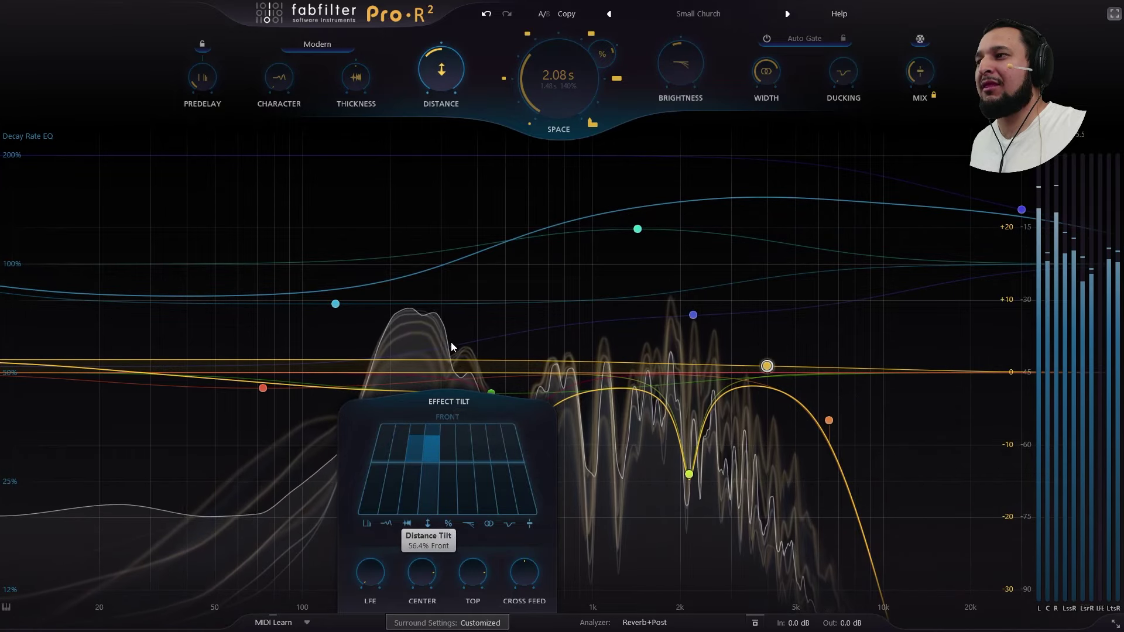
left_click(443, 440)
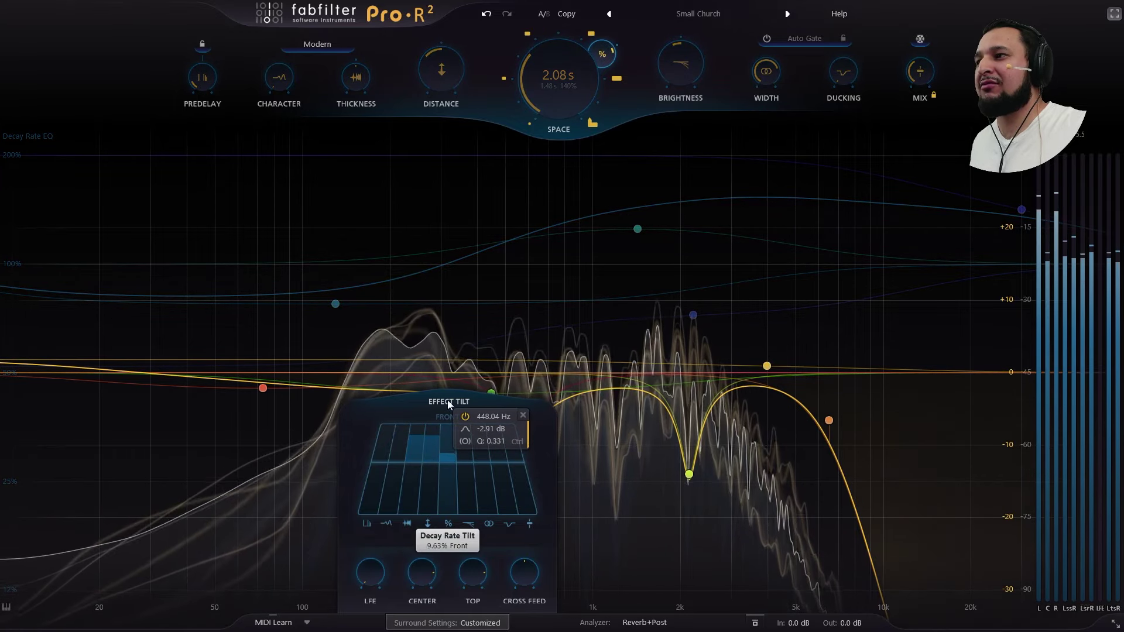
left_click(432, 443)
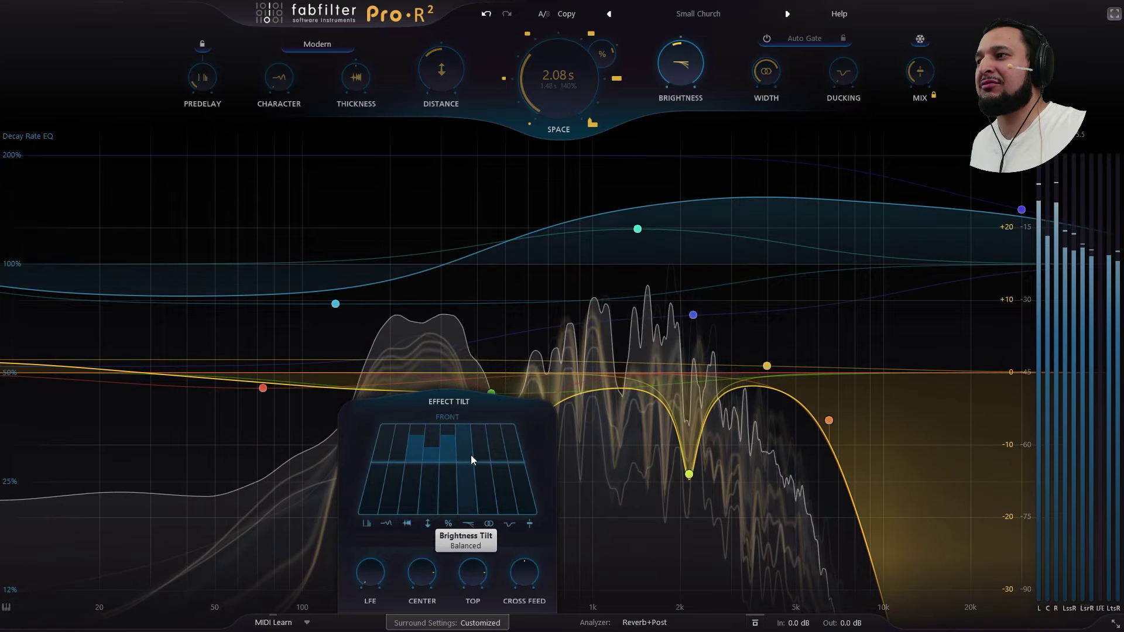
left_click_drag(454, 443, 456, 593)
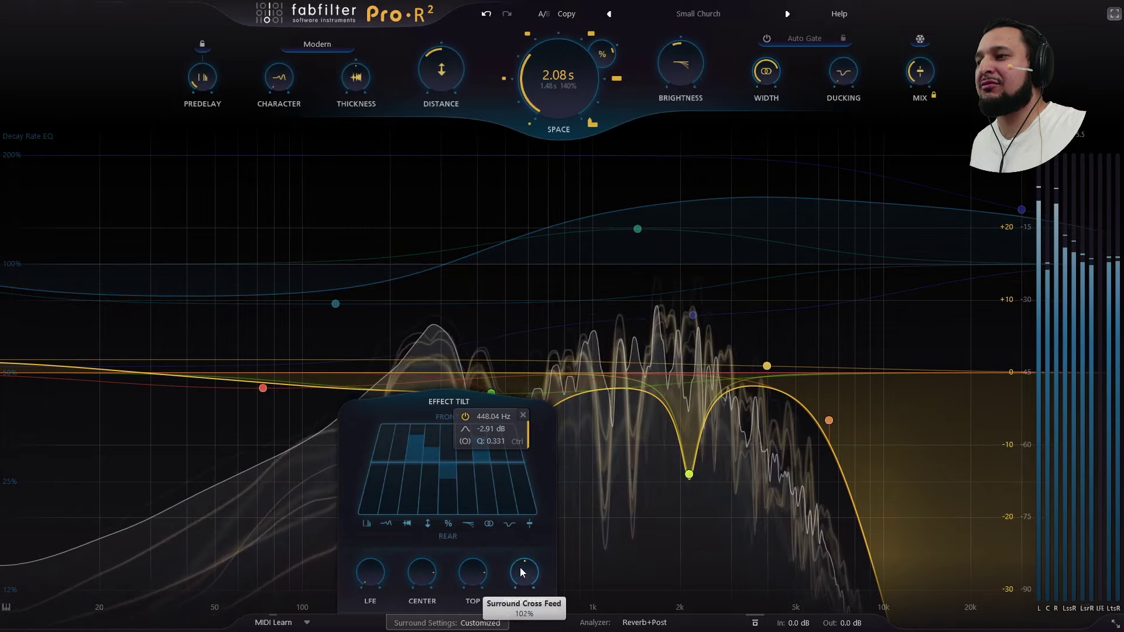
Tilt Width and Ducking moderately toward the front and increase the surround Cross Feed.
left_click_drag(489, 466, 442, 355)
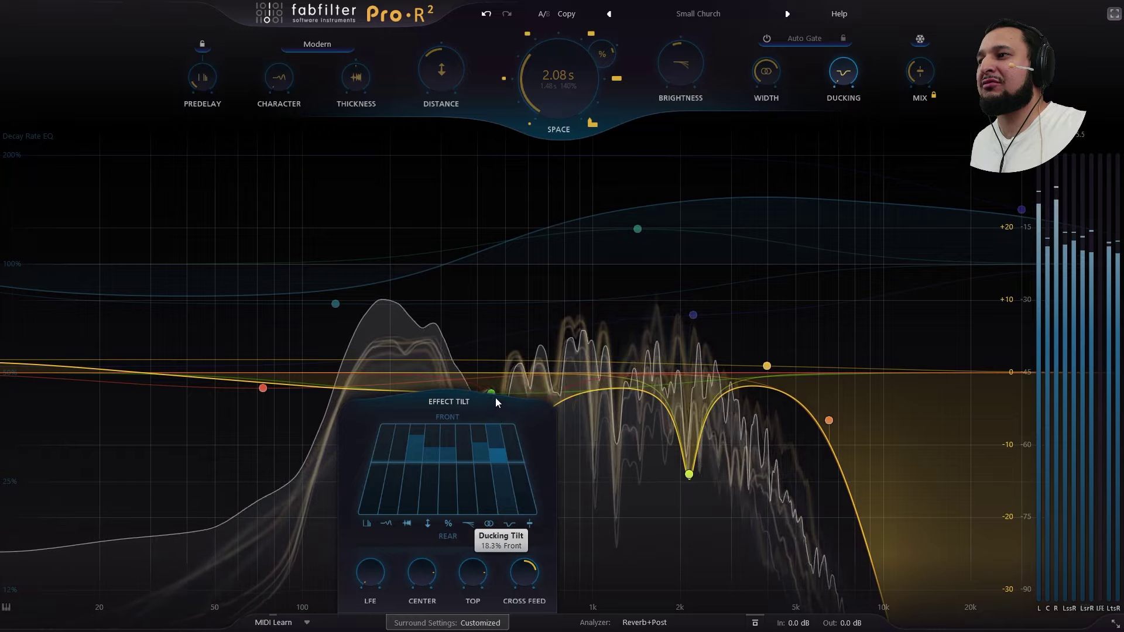
left_click_drag(495, 398, 490, 370)
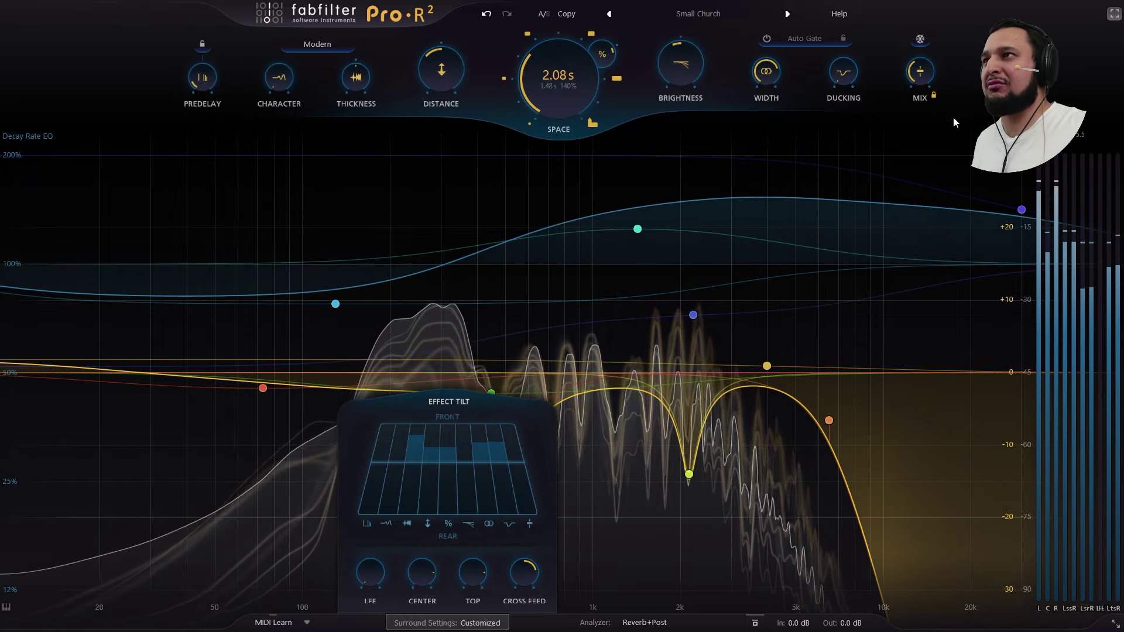
Raise the Mix and move the midrange Decay Rate EQ band slightly lower in frequency and higher in decay rate.
mouse_move(921, 85)
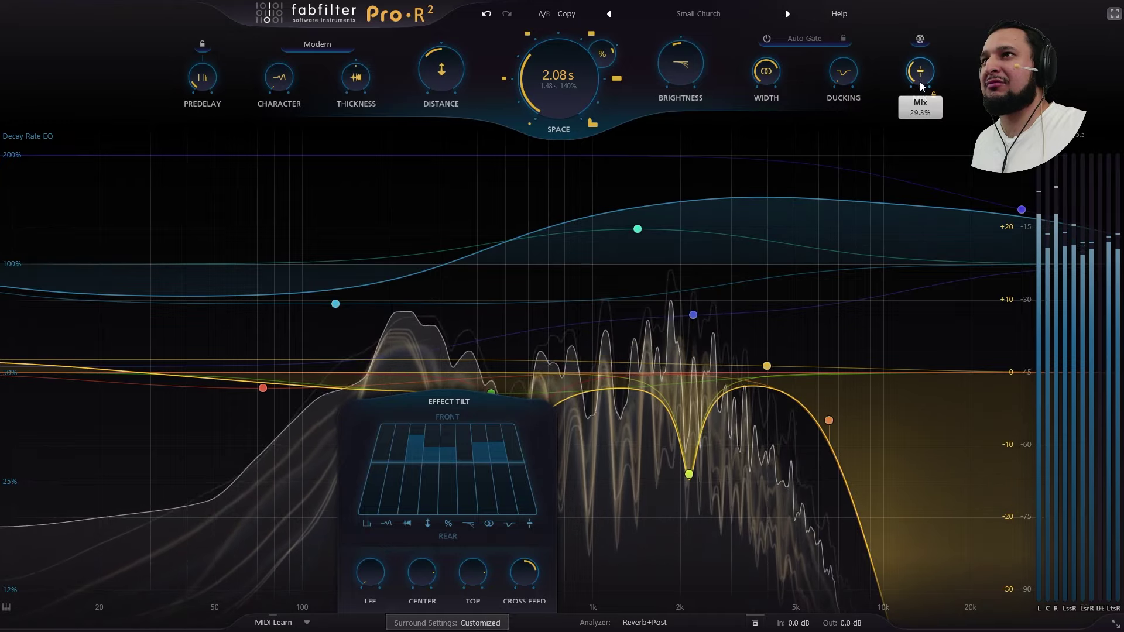
left_click_drag(920, 85, 918, 3)
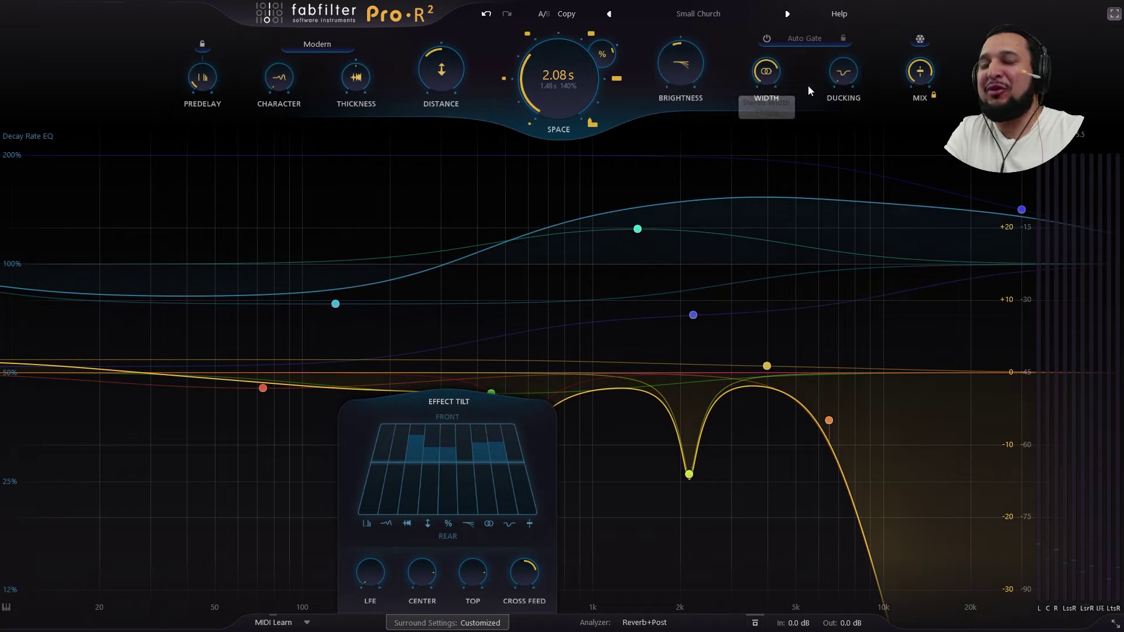
mouse_move(638, 229)
left_mouse_down()
mouse_move(632, 246)
mouse_move(593, 248)
mouse_move(653, 229)
mouse_move(638, 249)
mouse_move(626, 224)
left_mouse_up()
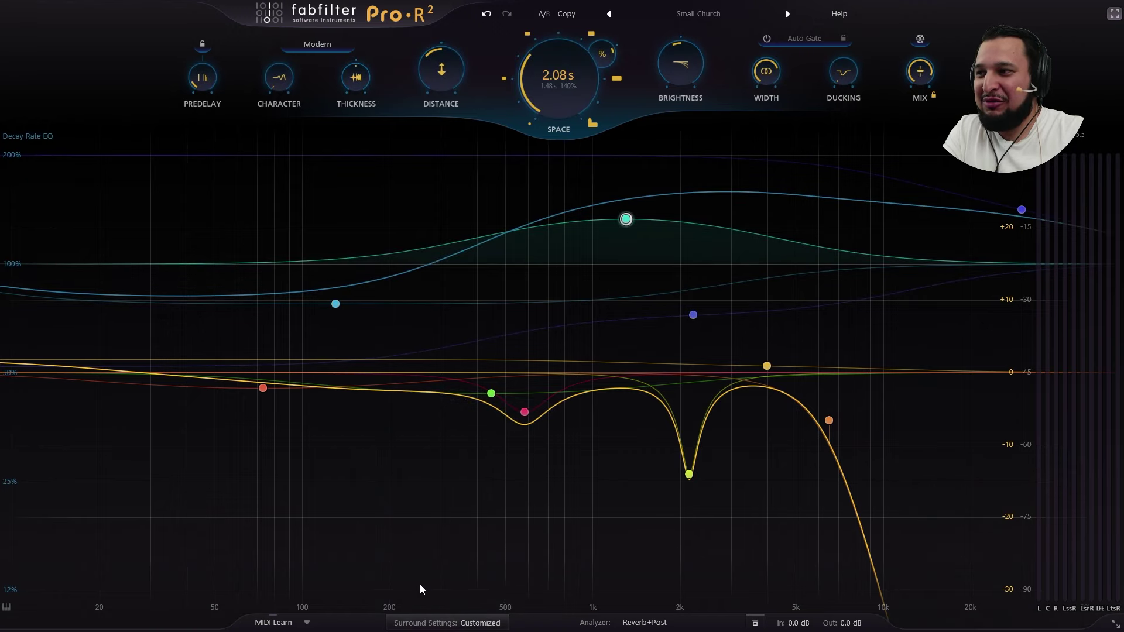
mouse_move(422, 619)
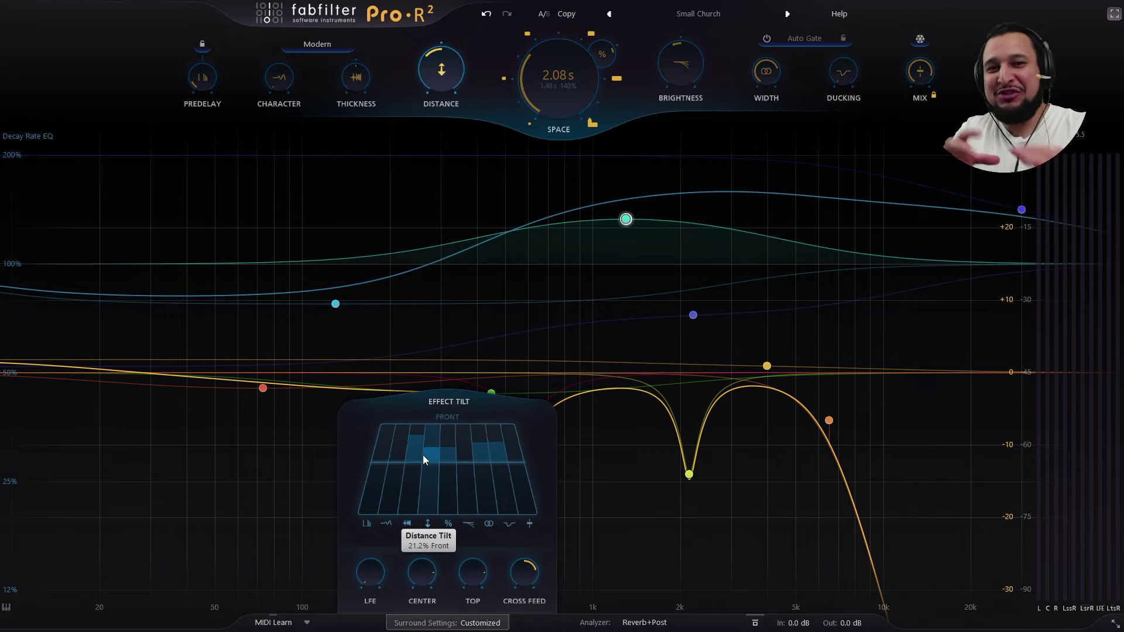
Leave the reverb's full-screen view, close its window and disable the Pro-R 2 insert on the Halo Pads track.
mouse_move(423, 454)
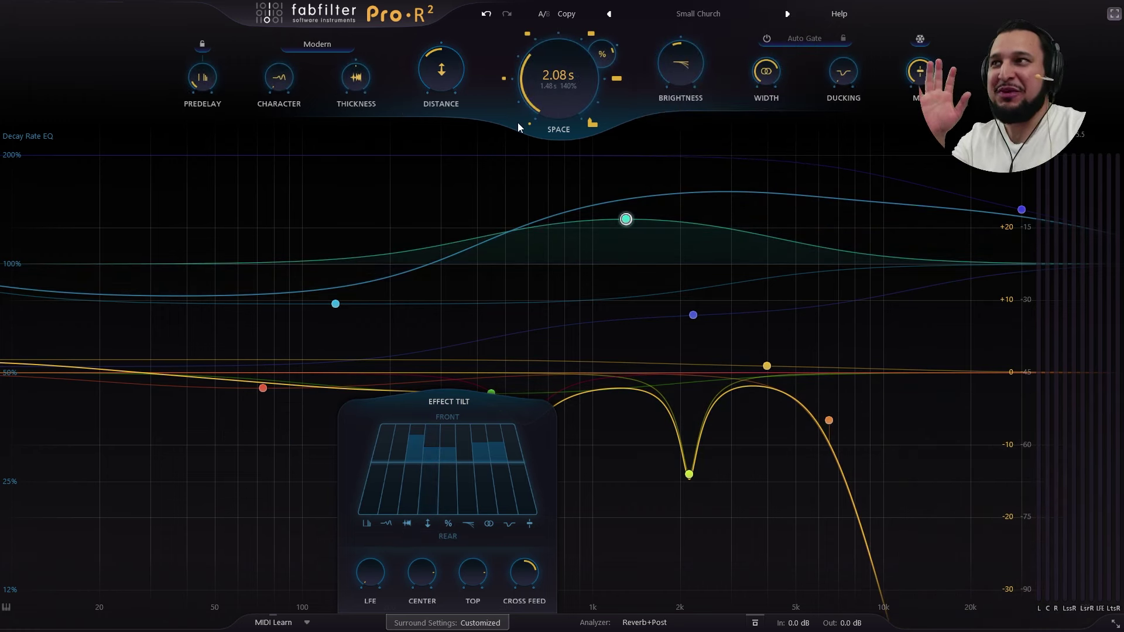
mouse_move(570, 55)
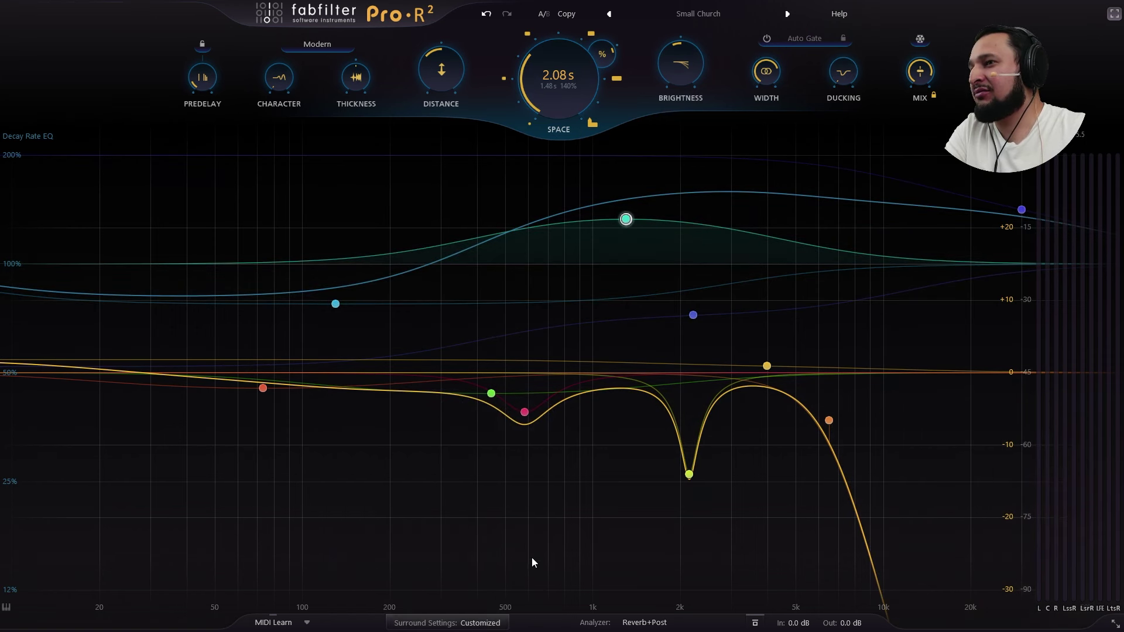
left_click(1114, 14)
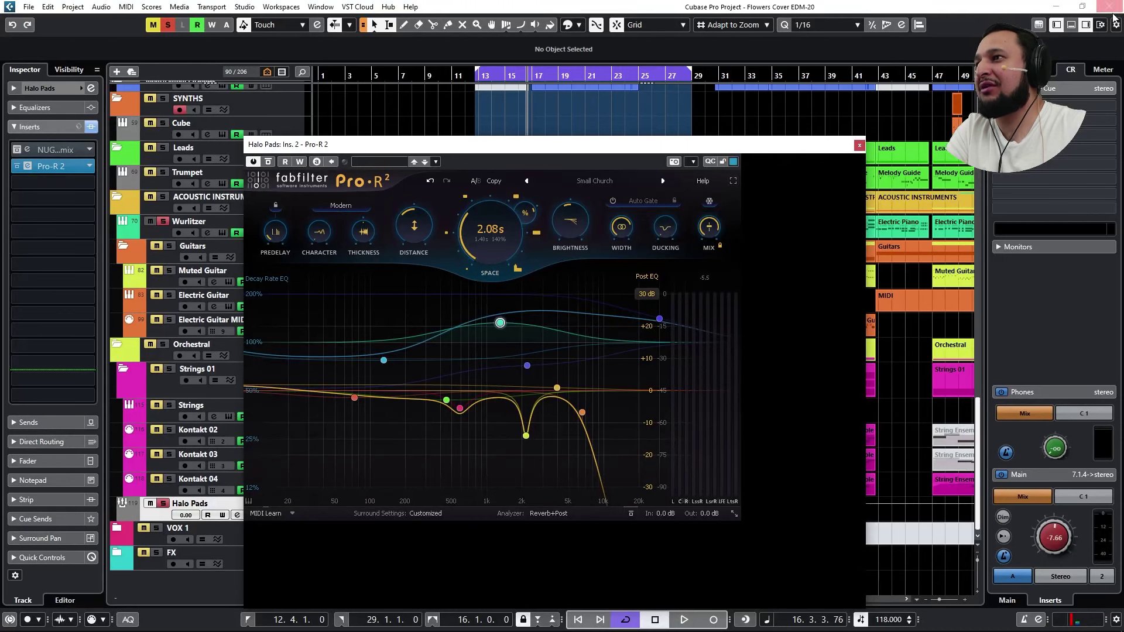
left_click(859, 146)
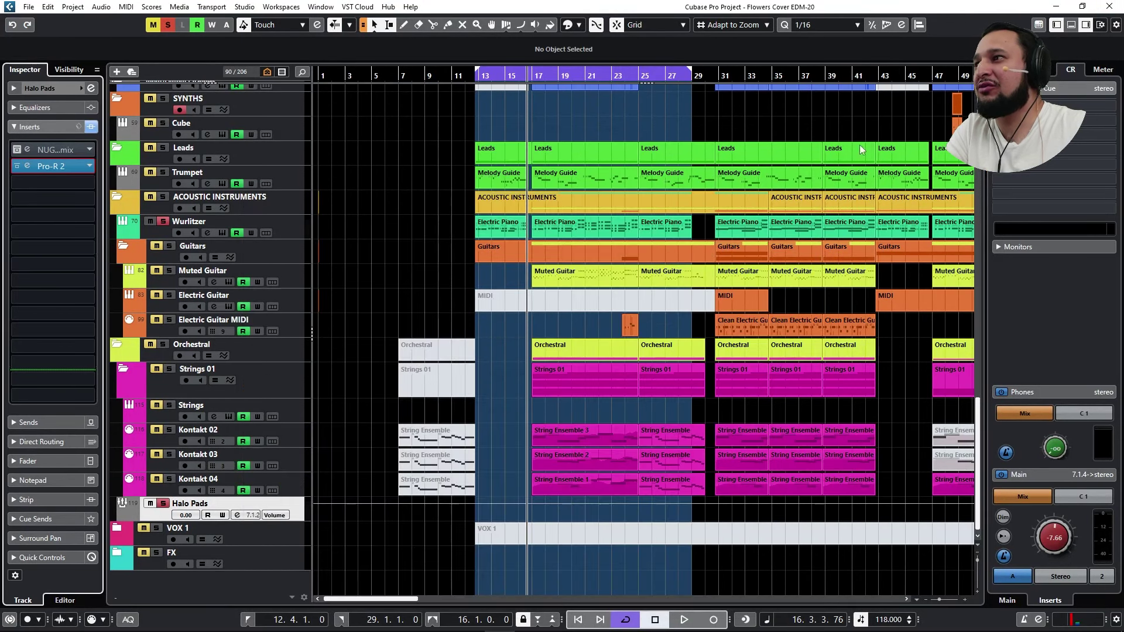
left_click(19, 166)
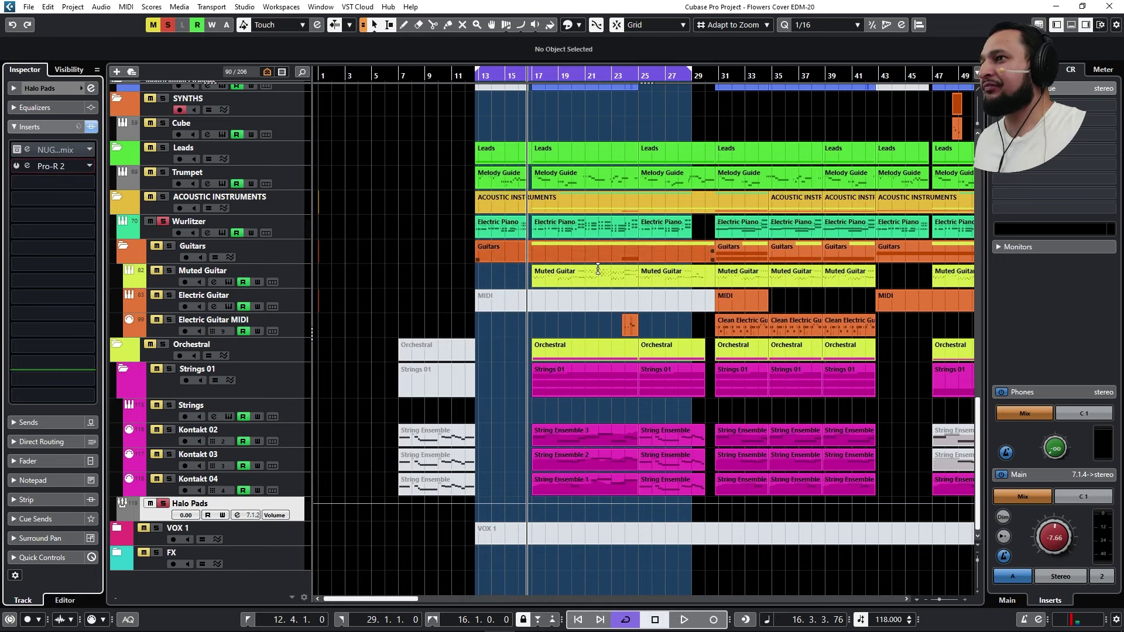
Return the playback position to 12.4.1 and clear the Wurlitzer and Halo Pads solos.
key("space")
key("g")
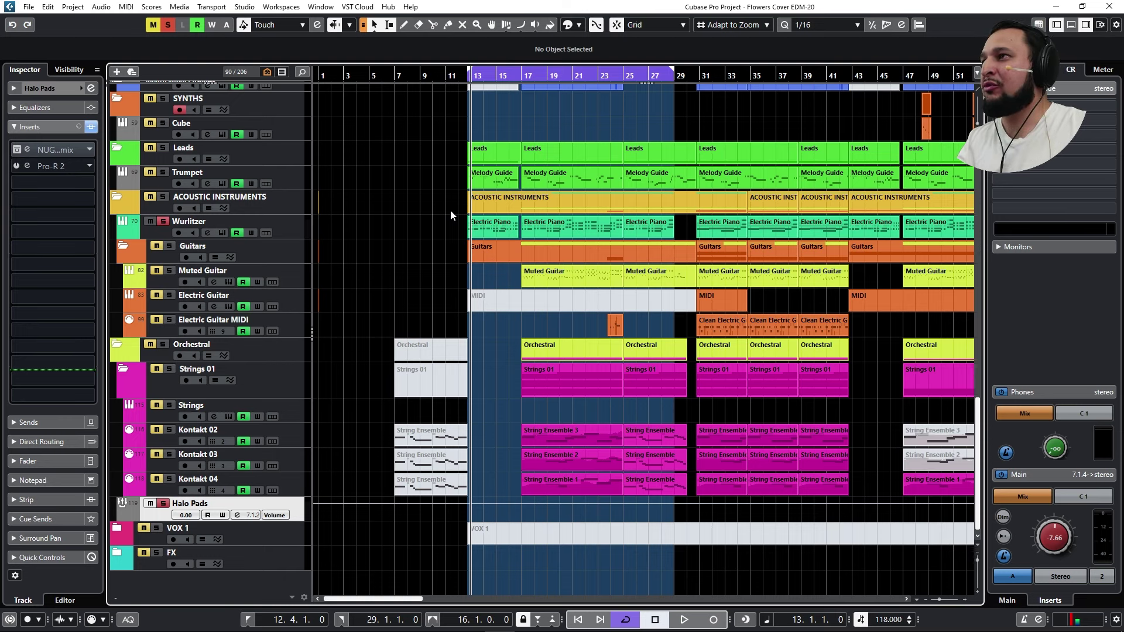
key("ctrl+Left")
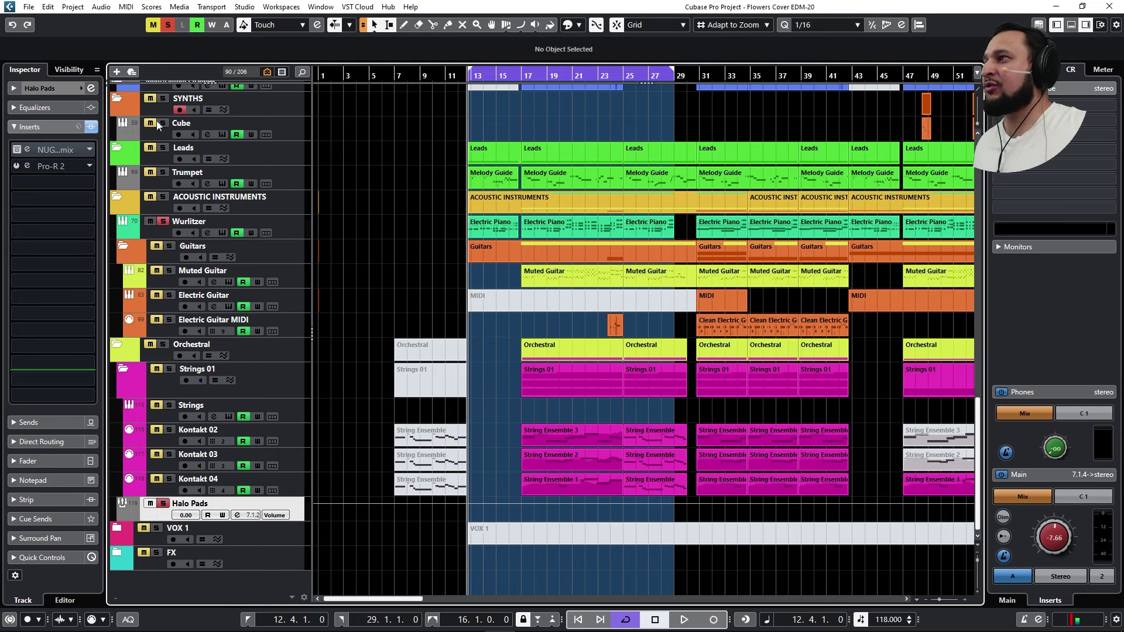
left_click(163, 222)
left_click(480, 241)
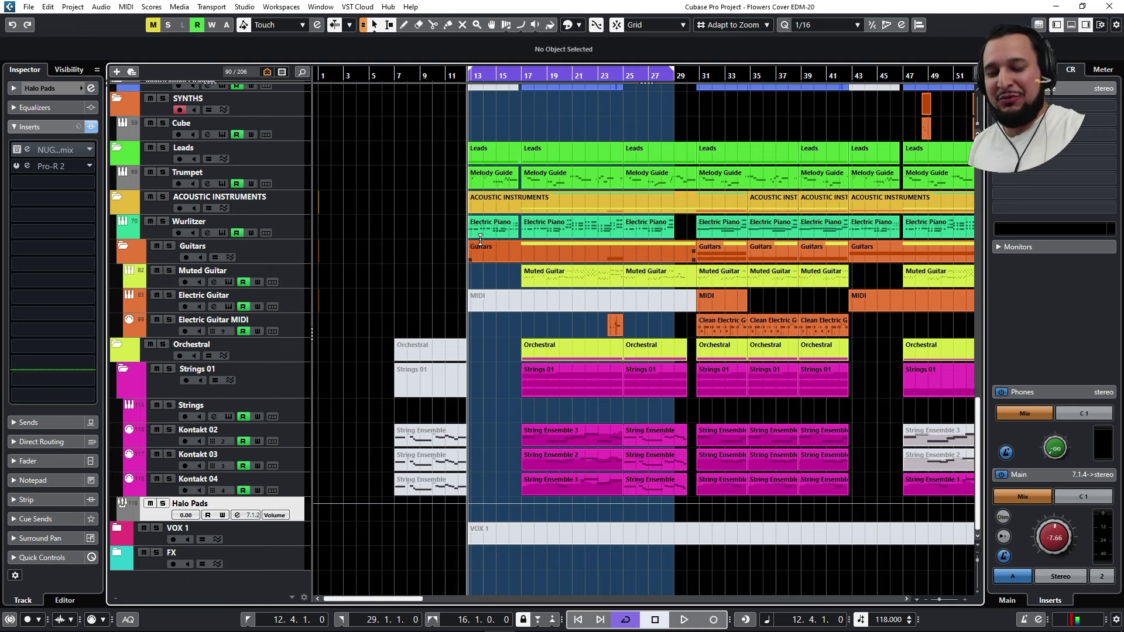
Insert a second Pro-R 2 in the third insert slot of the Halo Pads track.
left_click(65, 184)
type("pro-r")
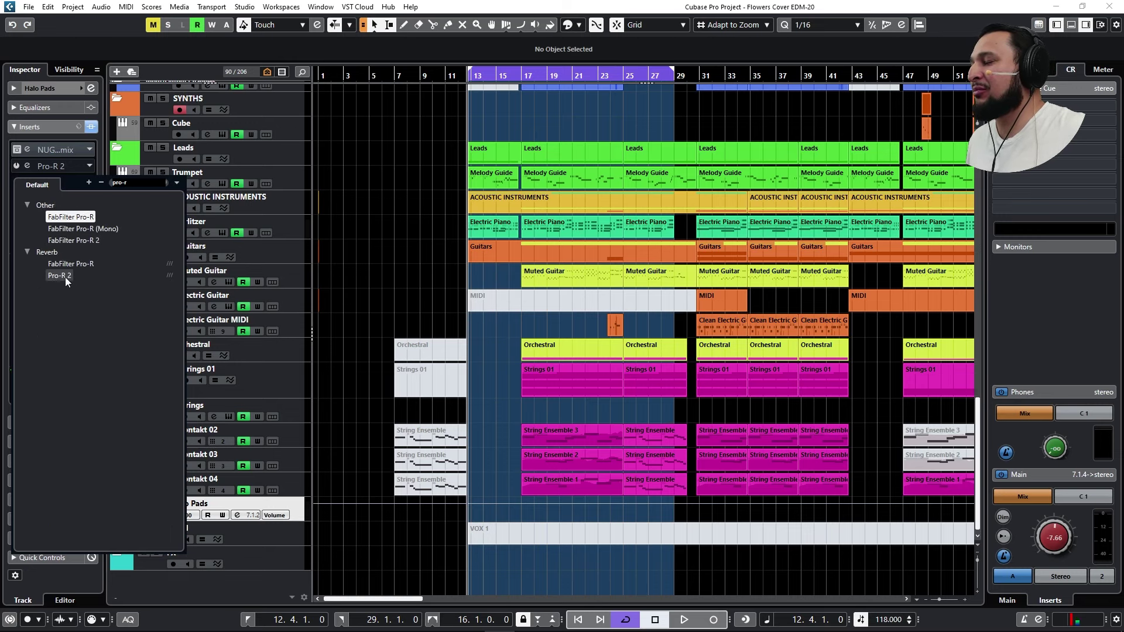
left_click(65, 276)
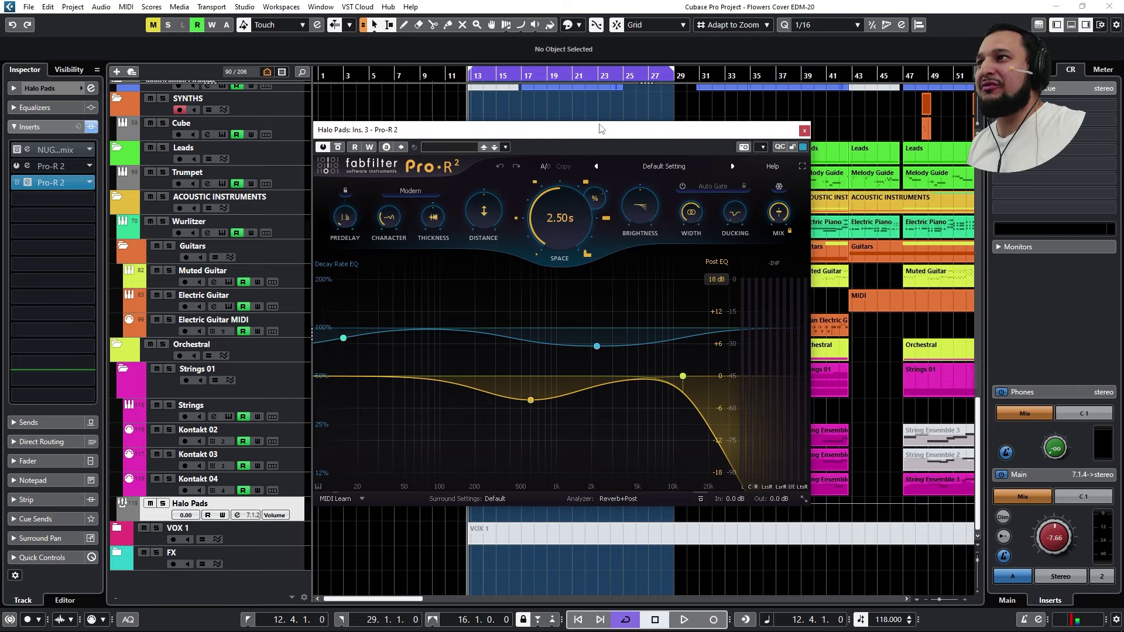
During playback with Wurlitzer and Halo Pads soloed, set Brightness to -41.5% and lower the Post EQ high cut to about 2.2 kHz.
key("space")
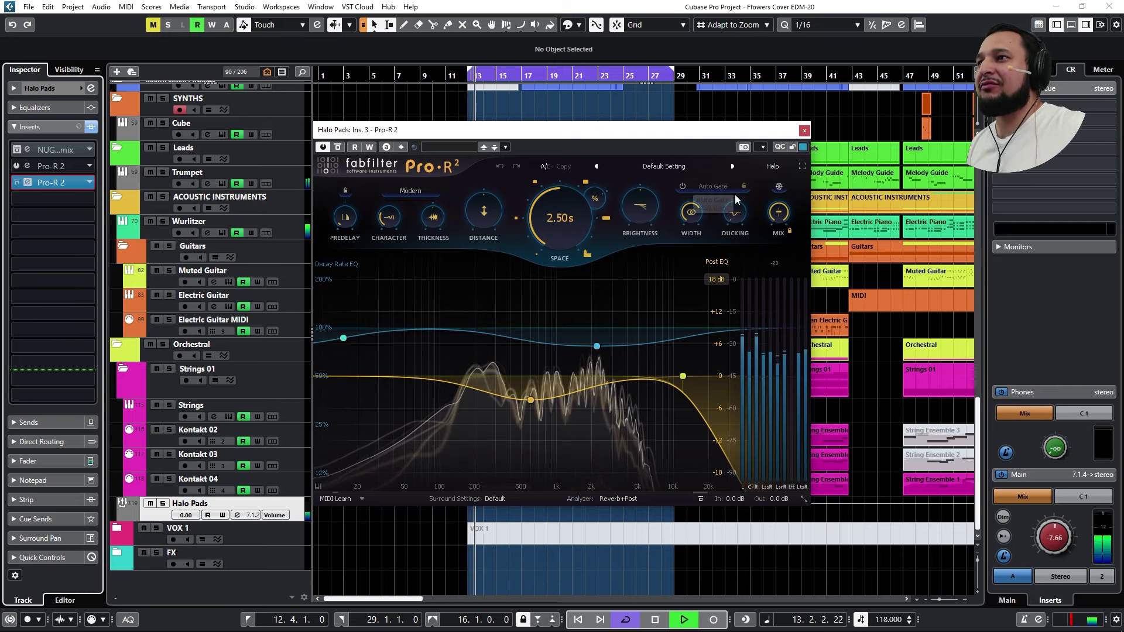
key("s")
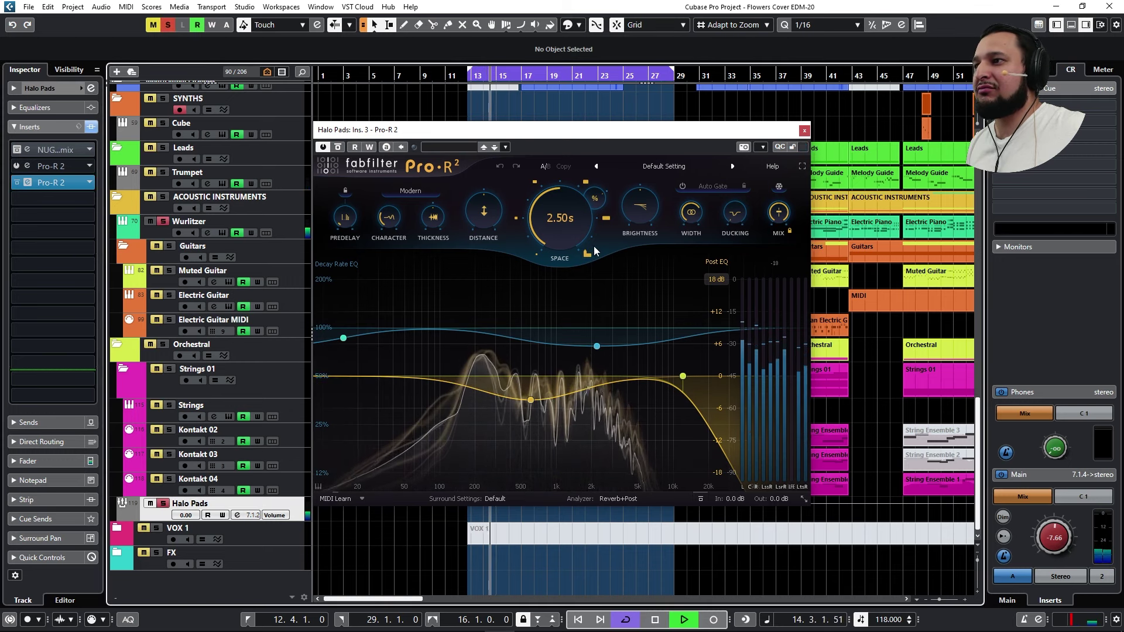
left_click(803, 147)
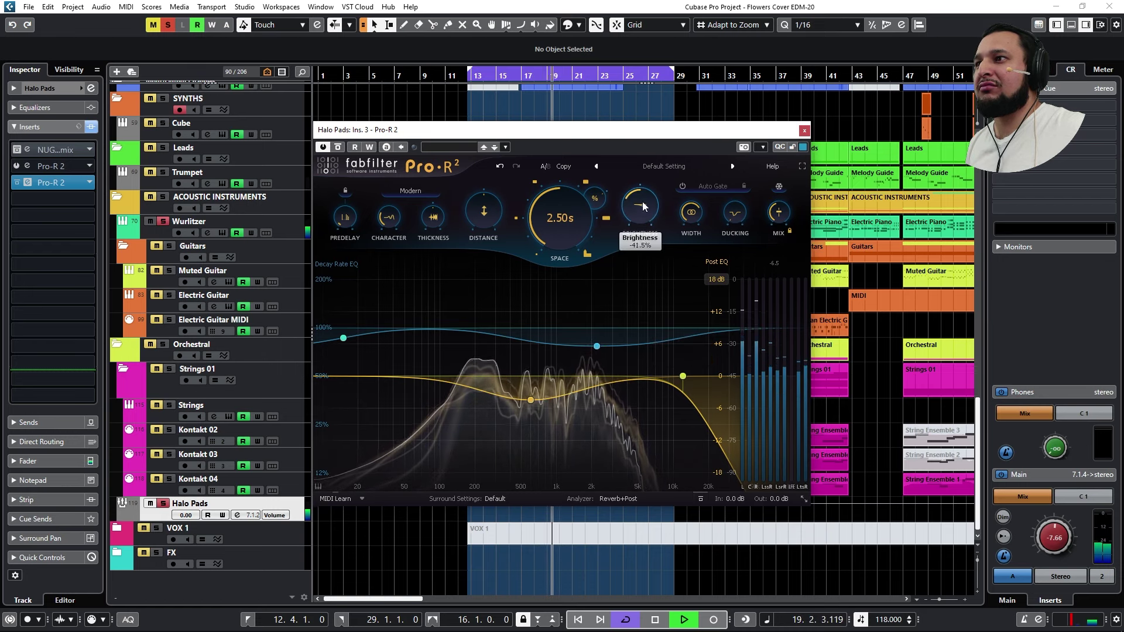
left_click_drag(683, 376, 596, 378)
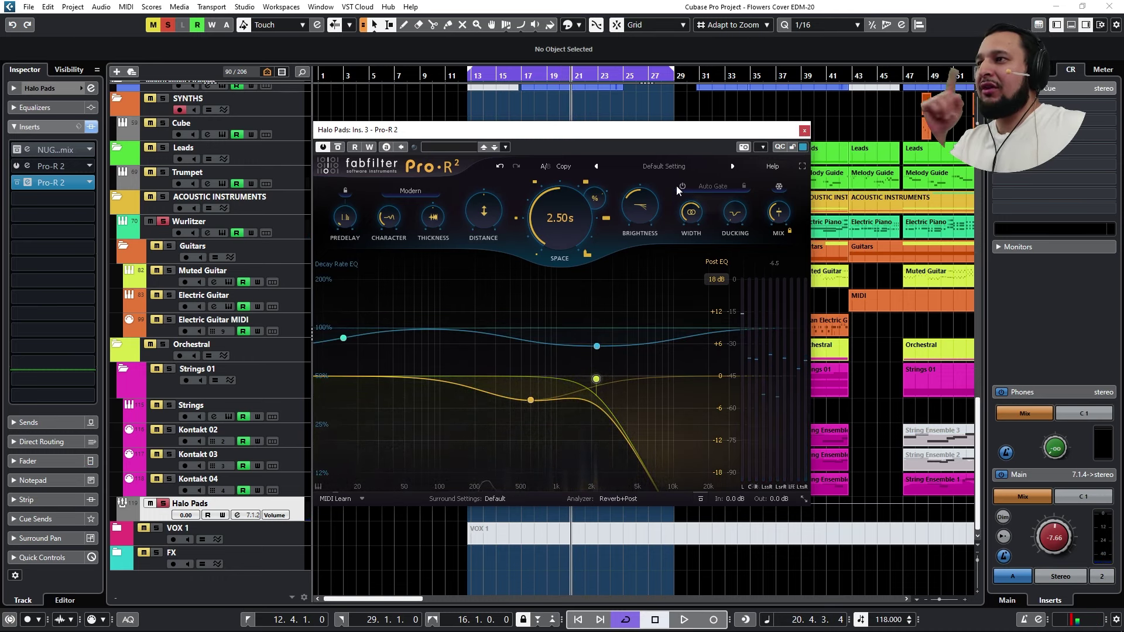
Move the new Pro-R 2 to the fourth insert slot and load FabFilter Pro-Q 3 in the slot before it.
left_click_drag(77, 187, 57, 195)
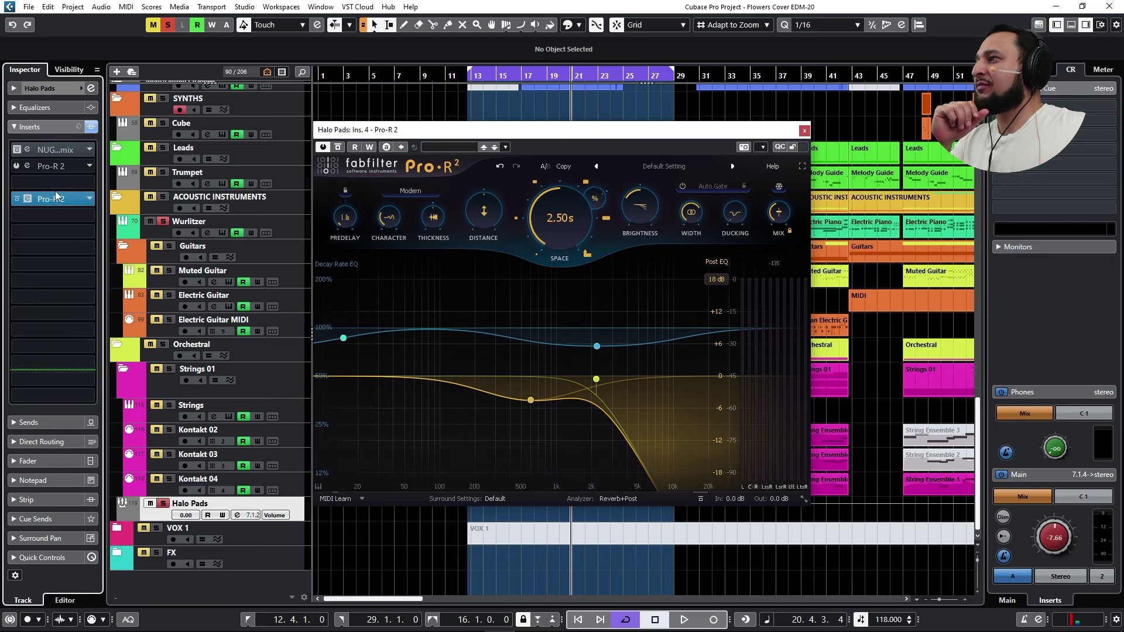
left_click(49, 183)
type("pro-")
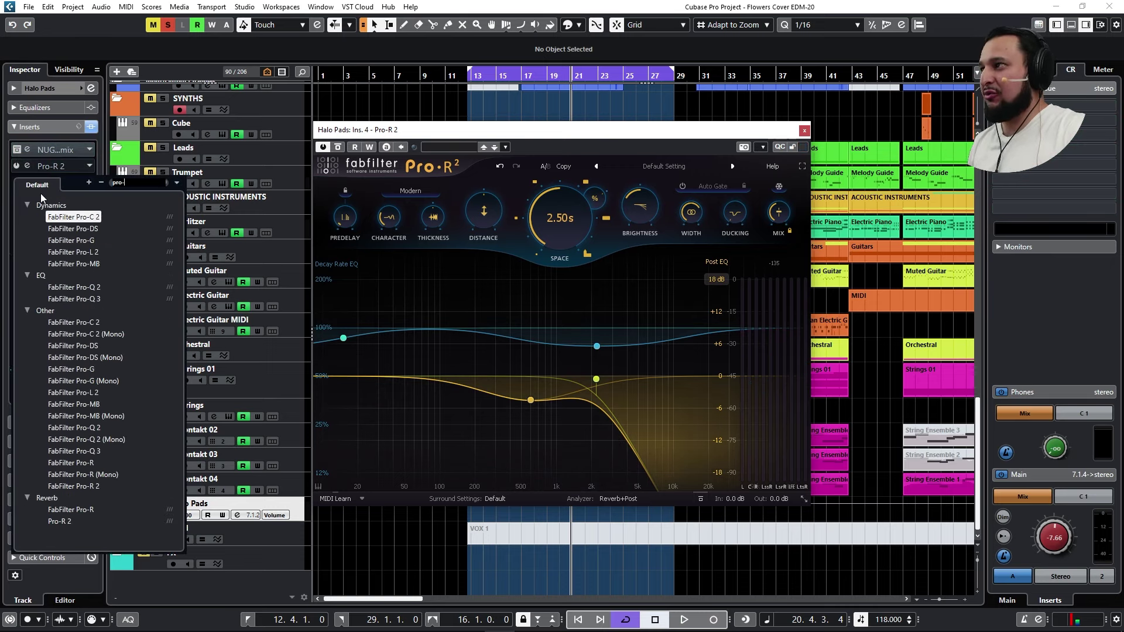
type("r")
key("BackSpace")
type("q")
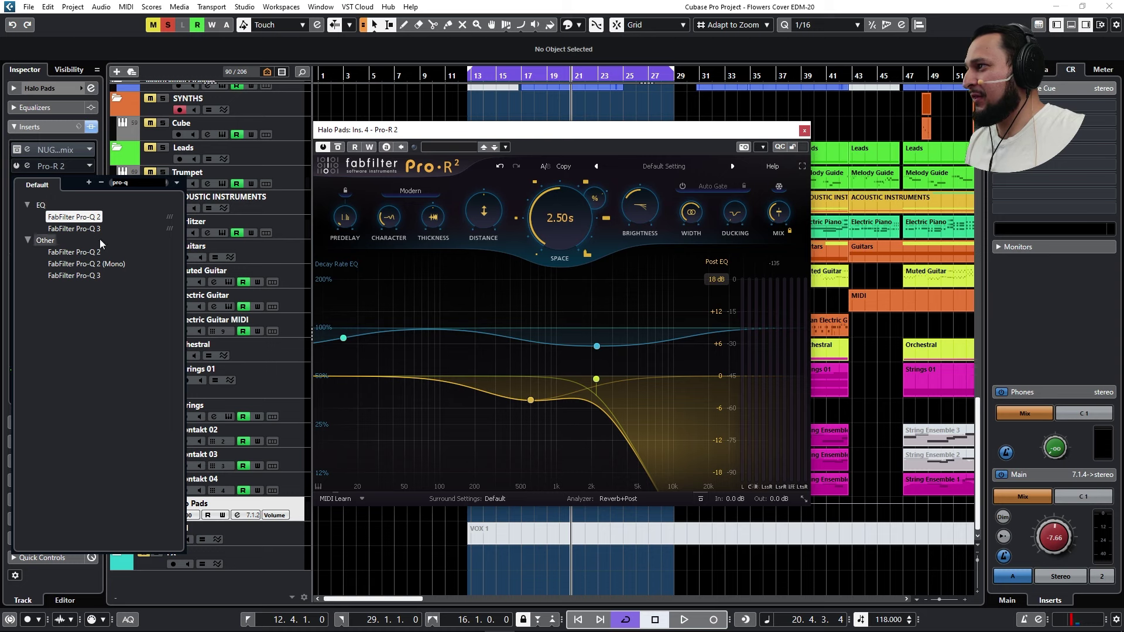
left_click(74, 229)
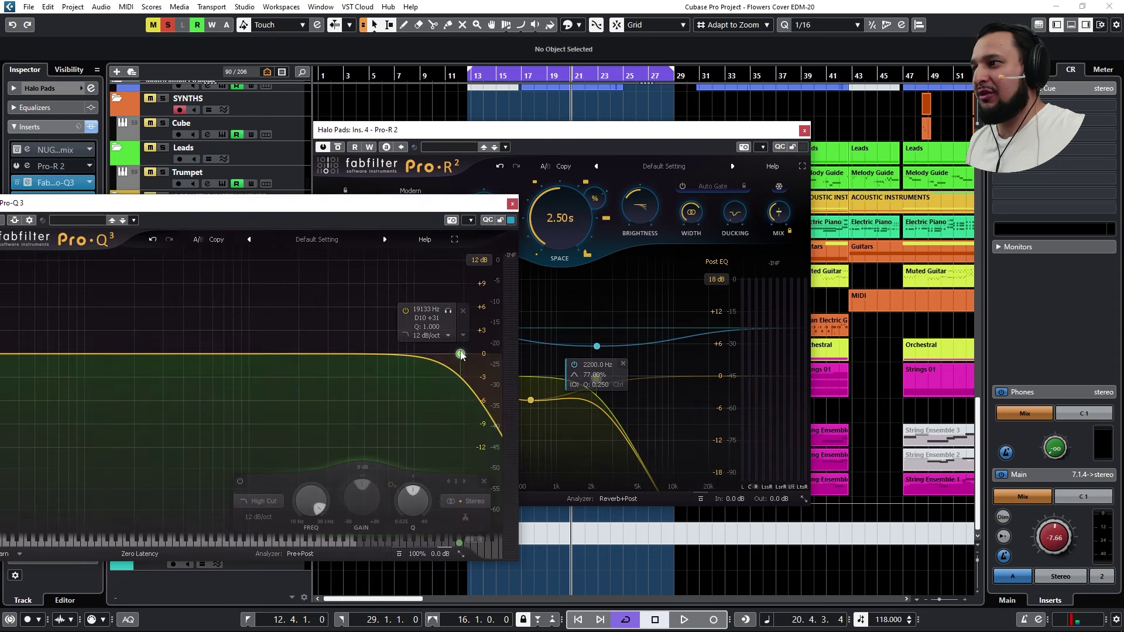
Try a Pro-Q 3 high cut at about 12.2 kHz and set the processing mode to Natural Phase.
left_click_drag(461, 355, 429, 355)
left_click(153, 555)
left_click(140, 580)
key("space")
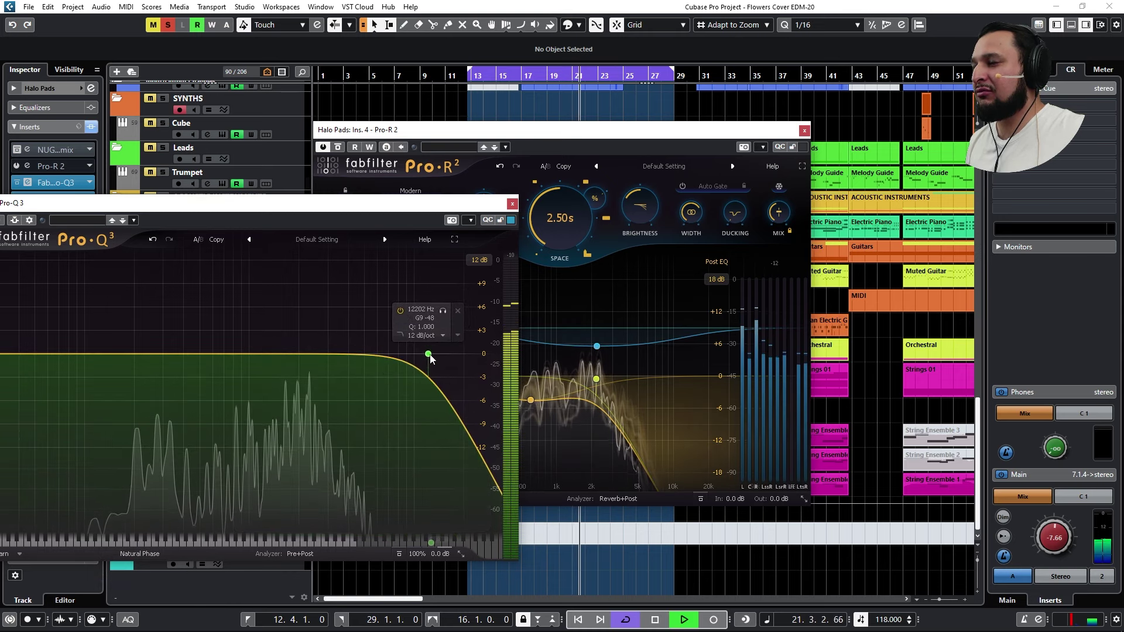
Replace the Pro-Q 3 high cut with a dynamic bell cut at about 3 kHz and close the equalizer.
left_click(458, 310)
left_click(328, 354)
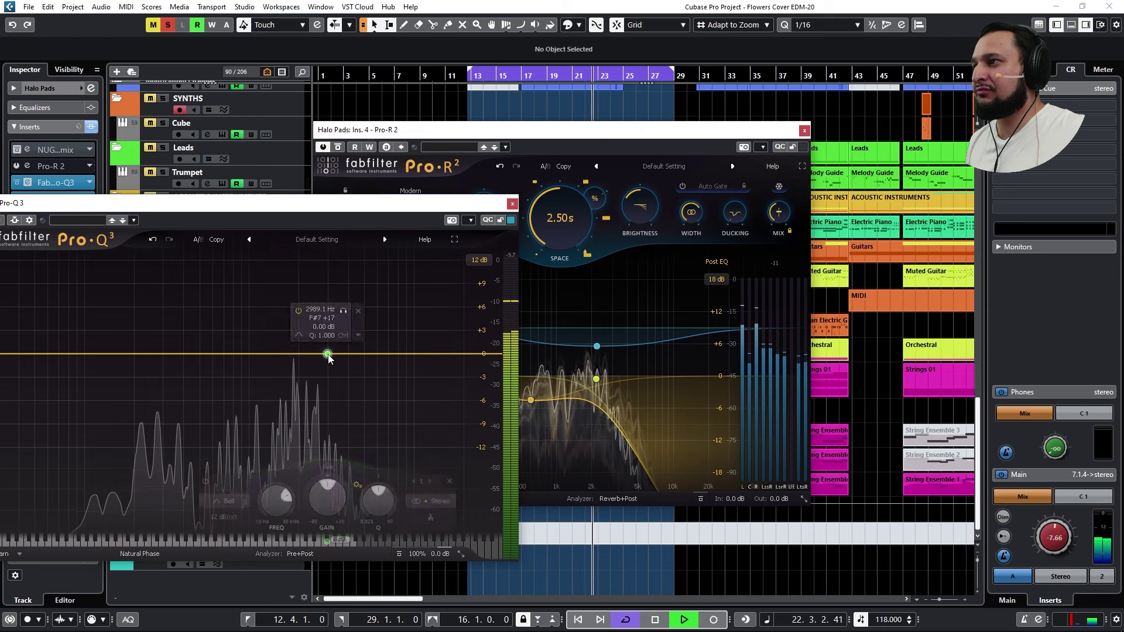
left_click_drag(327, 485, 294, 552)
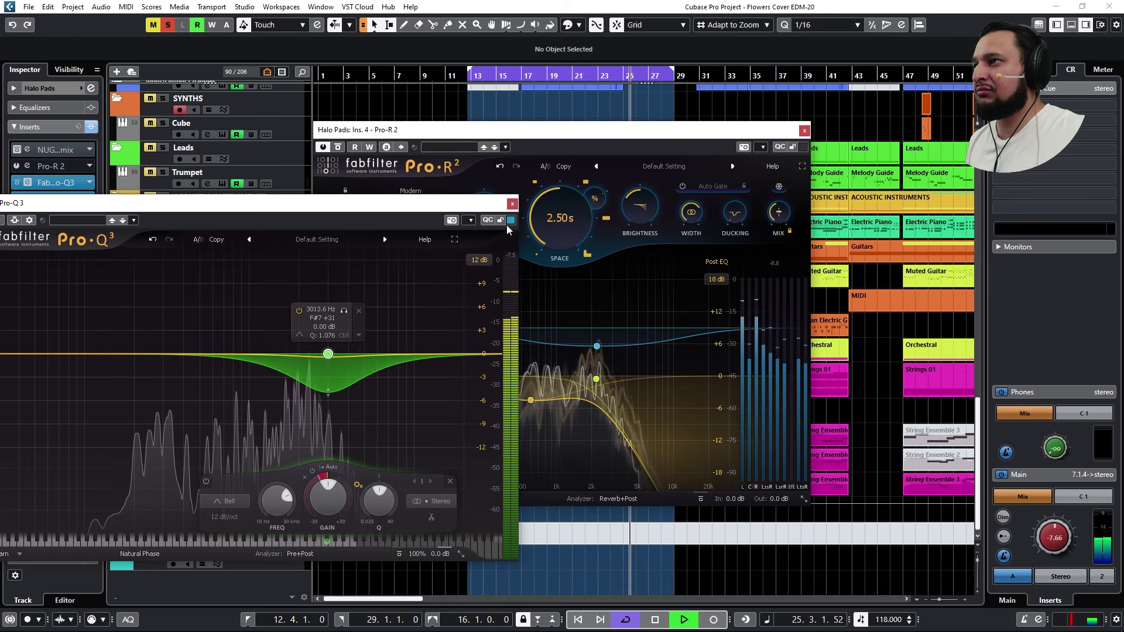
left_click(513, 203)
Raise the Post EQ high cut to about 7.4 kHz and make the midrange Decay Rate and Post EQ dips shallower.
left_click_drag(595, 384, 657, 383)
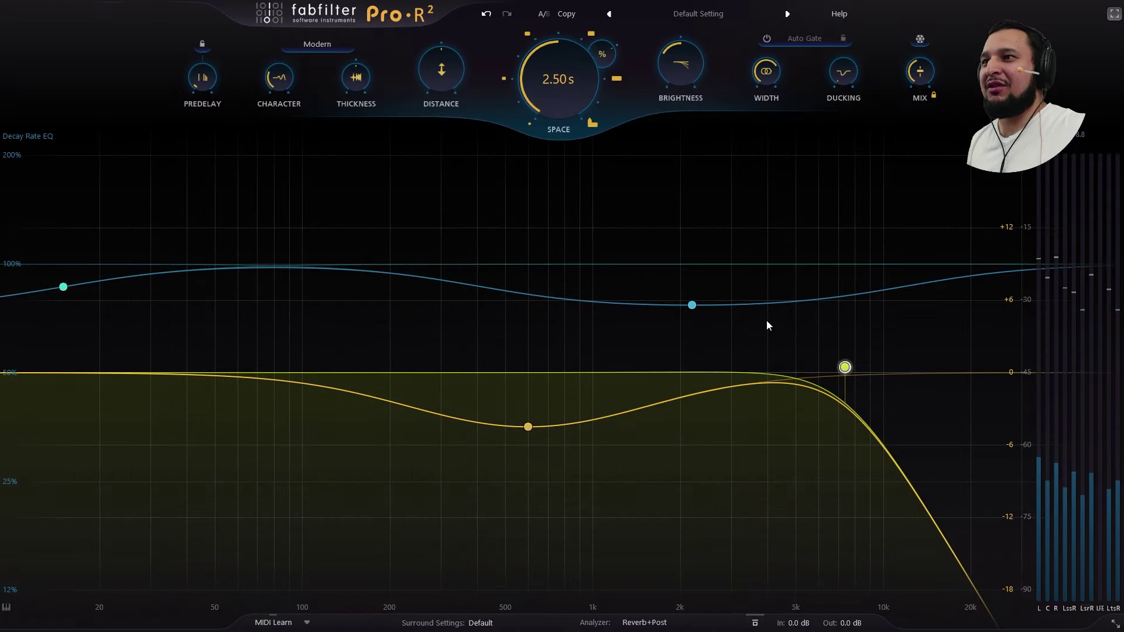
left_click_drag(692, 305, 625, 280)
left_click_drag(527, 432, 611, 397)
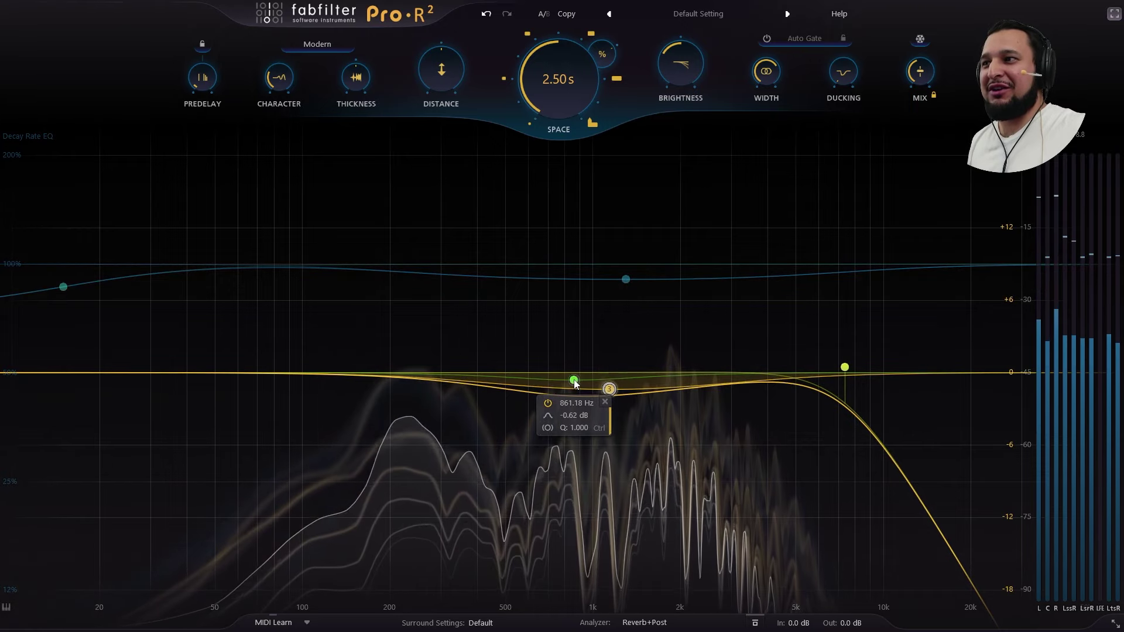
Add a Post EQ bell assigned to the Center channel only, at about 1164 Hz with -30 dB gain and Q 0.031.
left_click_drag(576, 383, 579, 342)
left_click(551, 321)
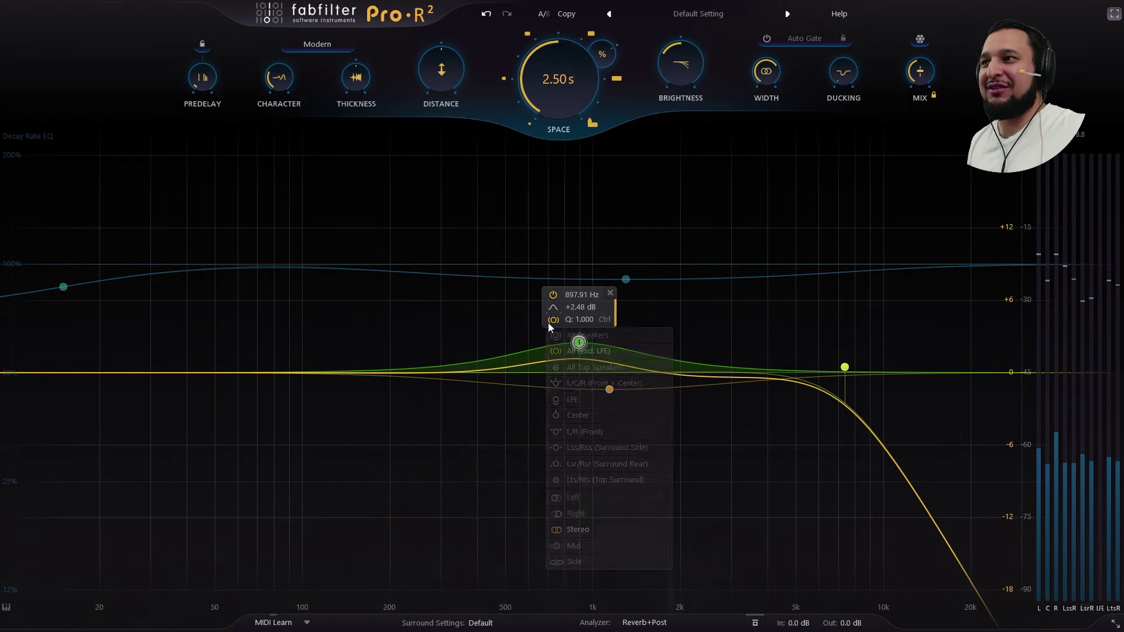
left_click(599, 416)
left_click_drag(579, 343, 611, 613)
scroll(613, 579, "down", 15)
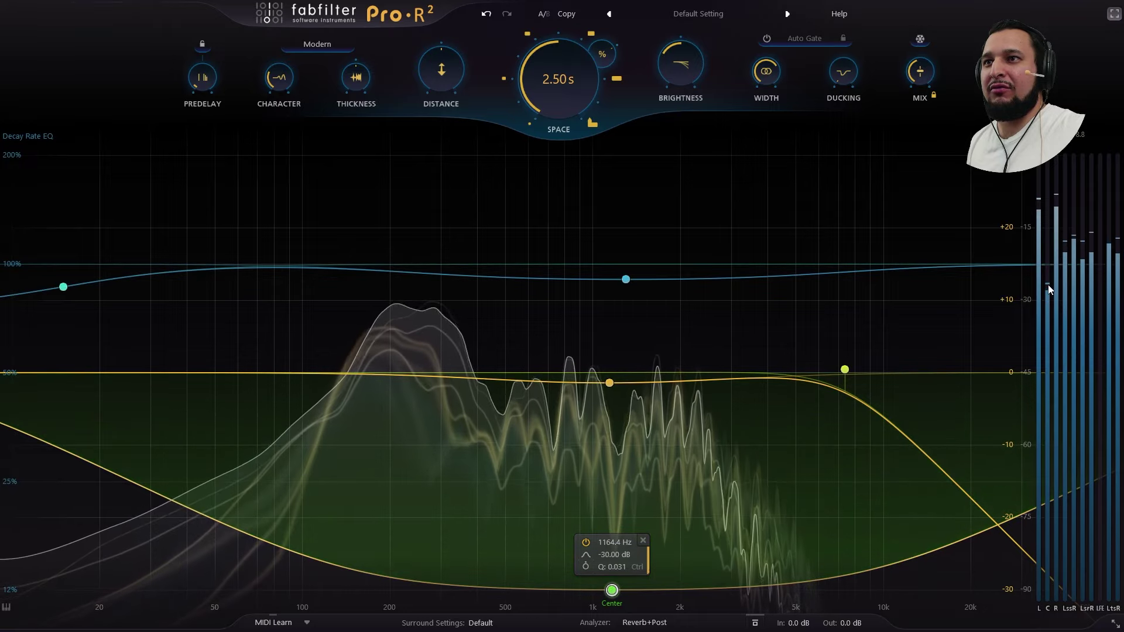
Narrow the Center-only Post EQ band and reduce its cut to about -8 dB near 2.8 kHz.
mouse_move(845, 369)
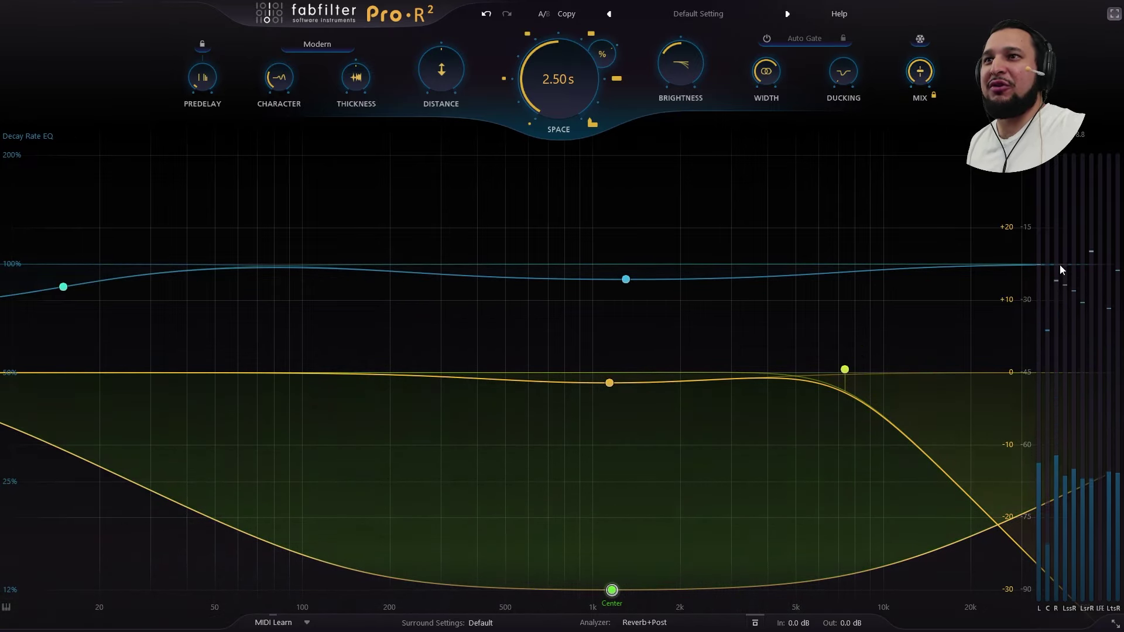
mouse_move(612, 591)
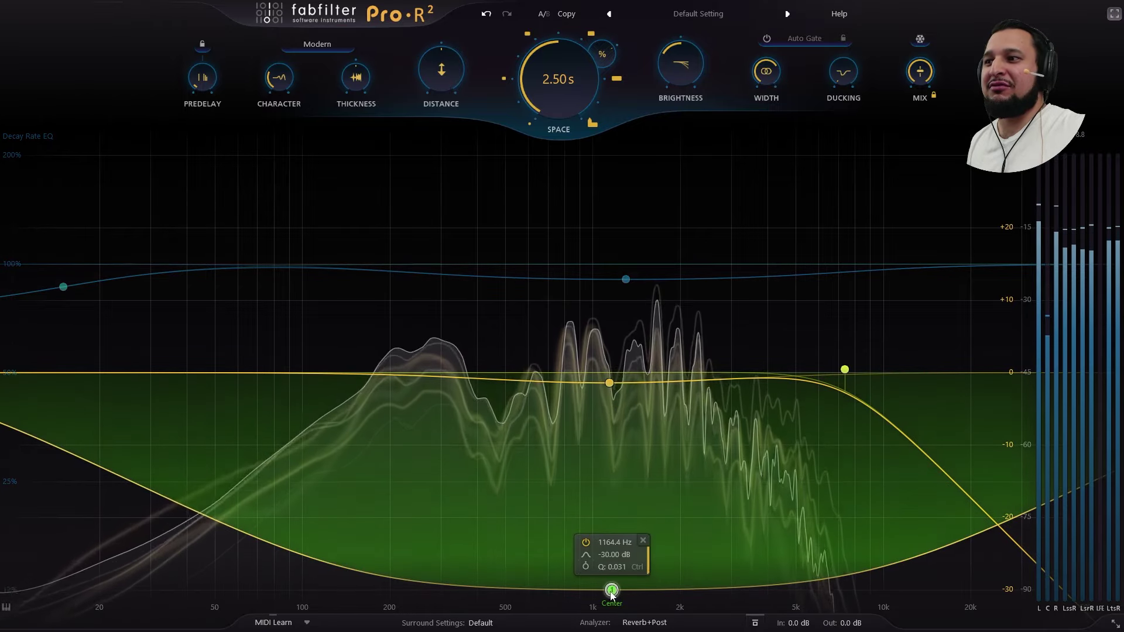
mouse_move(611, 591)
left_mouse_down()
mouse_move(633, 289)
mouse_move(618, 205)
mouse_move(615, 594)
left_mouse_up()
mouse_move(600, 423)
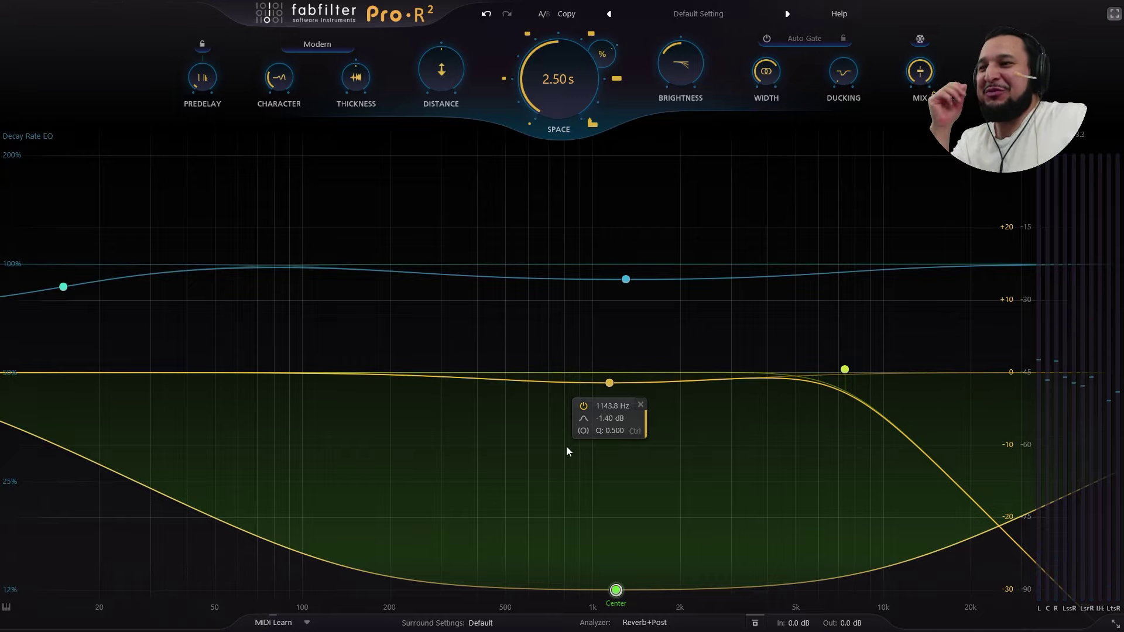
scroll(619, 595, "up", 10)
left_click_drag(620, 595, 721, 434)
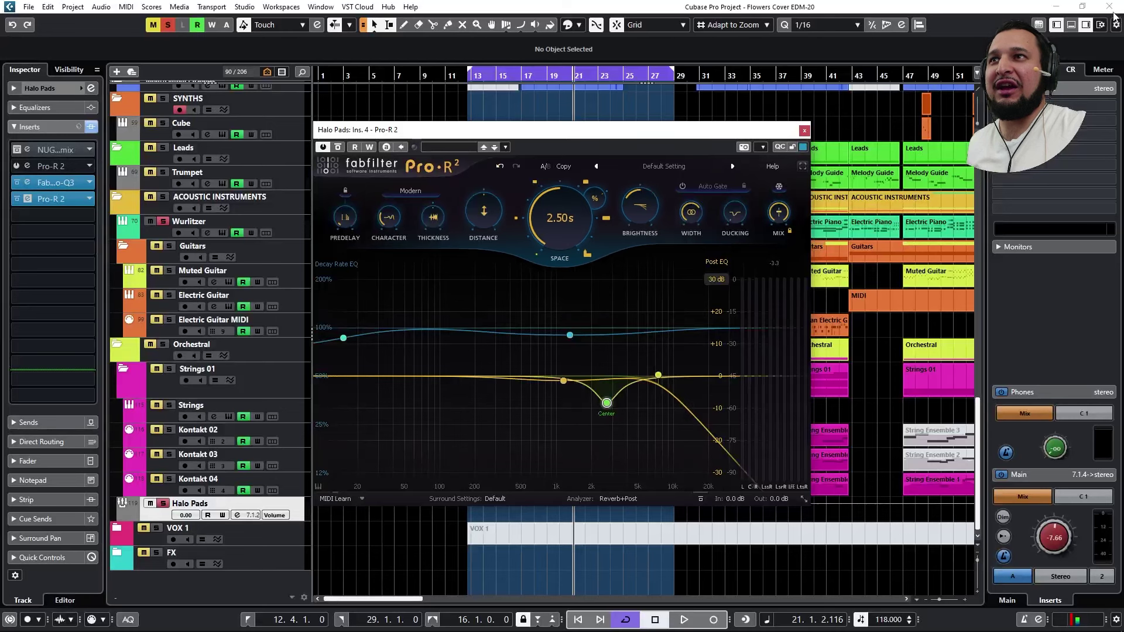
Leave the full-screen view of the second reverb and close its window.
left_click(1114, 13)
left_click(804, 130)
scroll(627, 265, "up", 8)
scroll(627, 264, "down", 5)
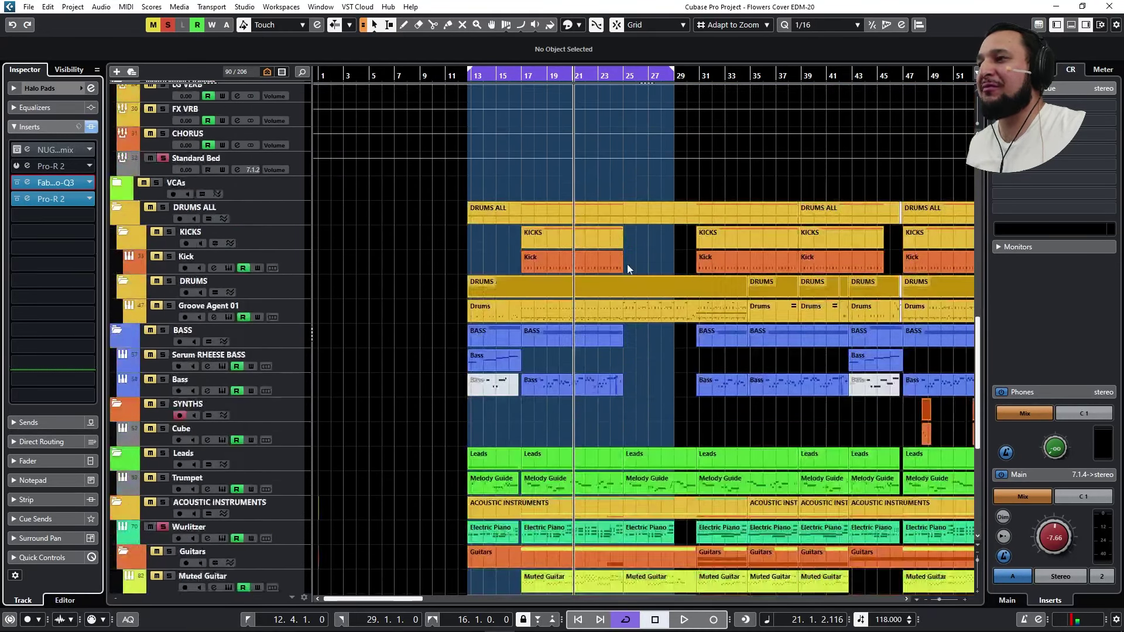
scroll(557, 281, "up", 4)
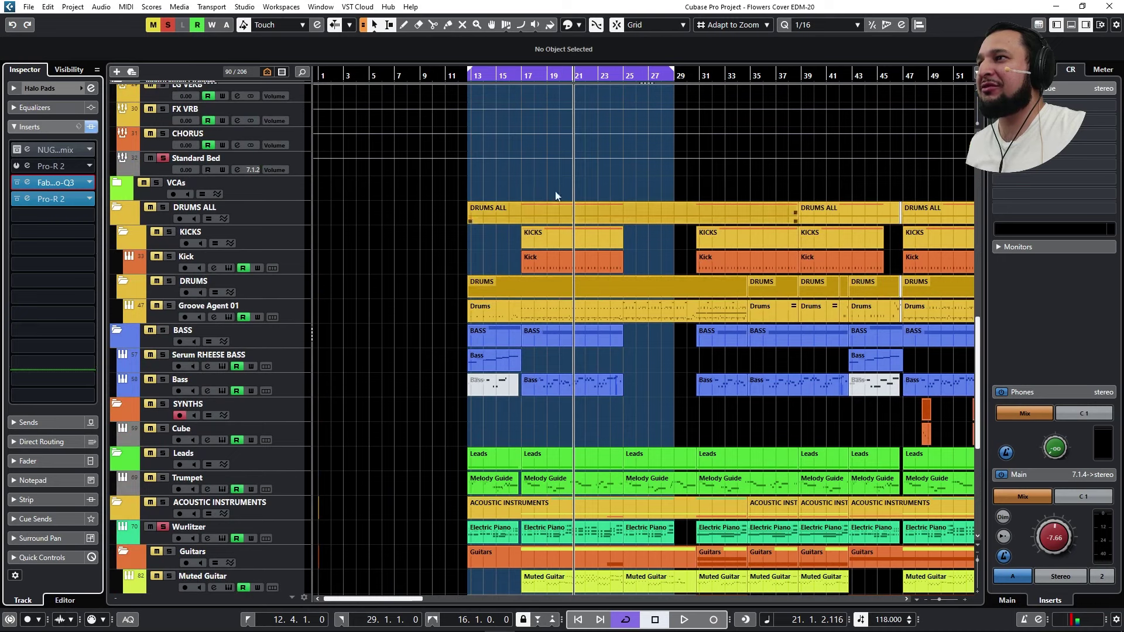
Move the playback position to bar 17, select the CHORUS track and clear the track solos.
left_click(526, 79)
left_click(264, 141)
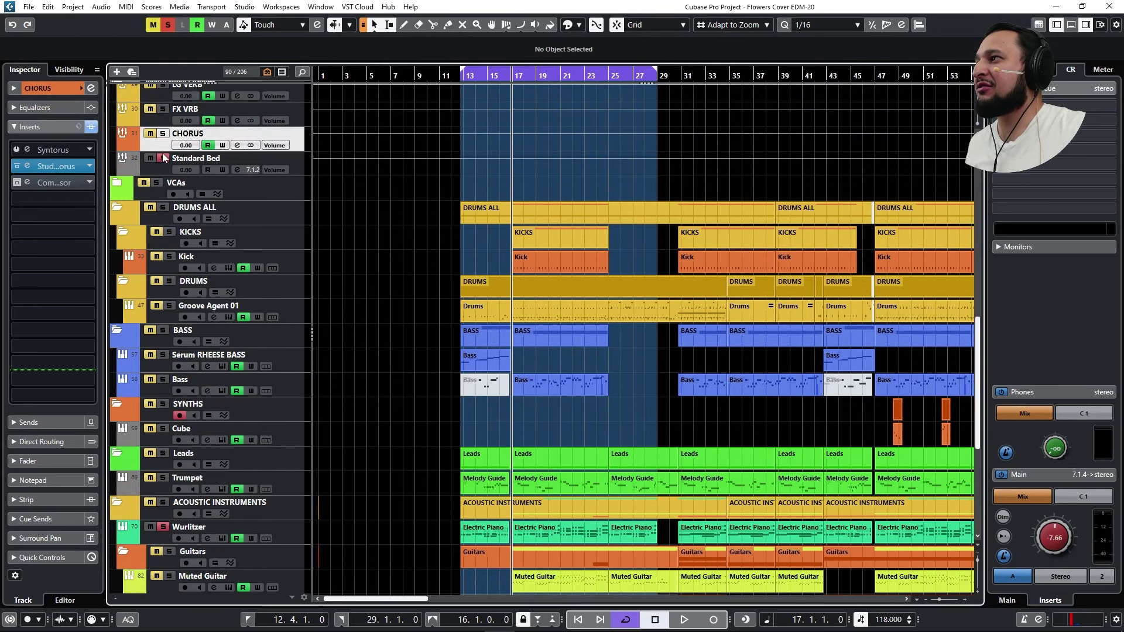
scroll(492, 234, "up", 2)
scroll(351, 252, "down", 2)
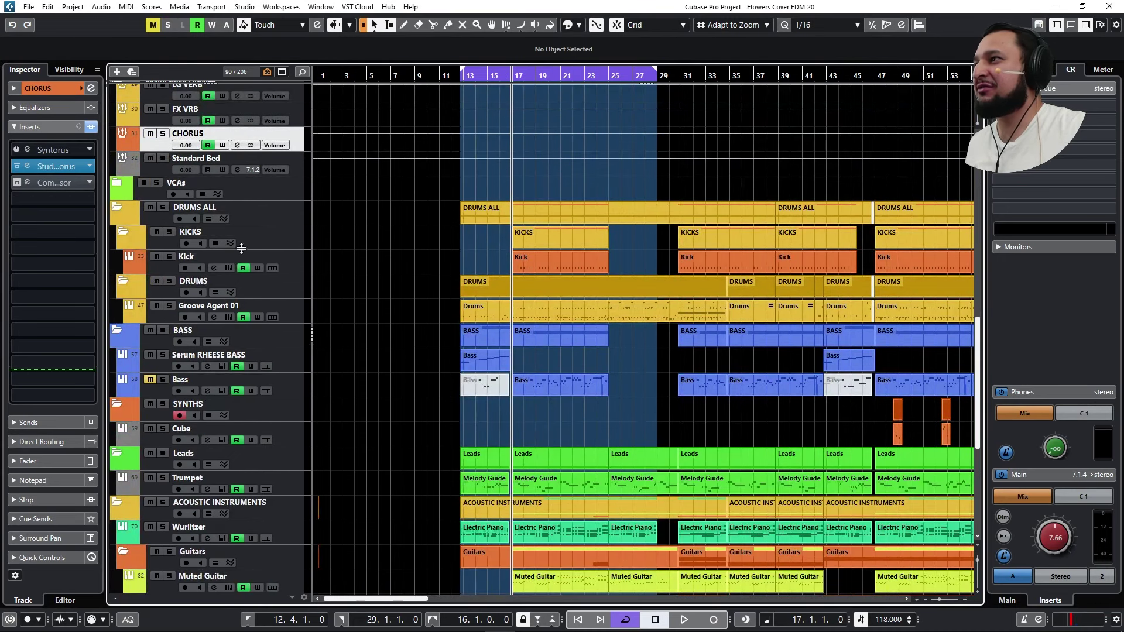